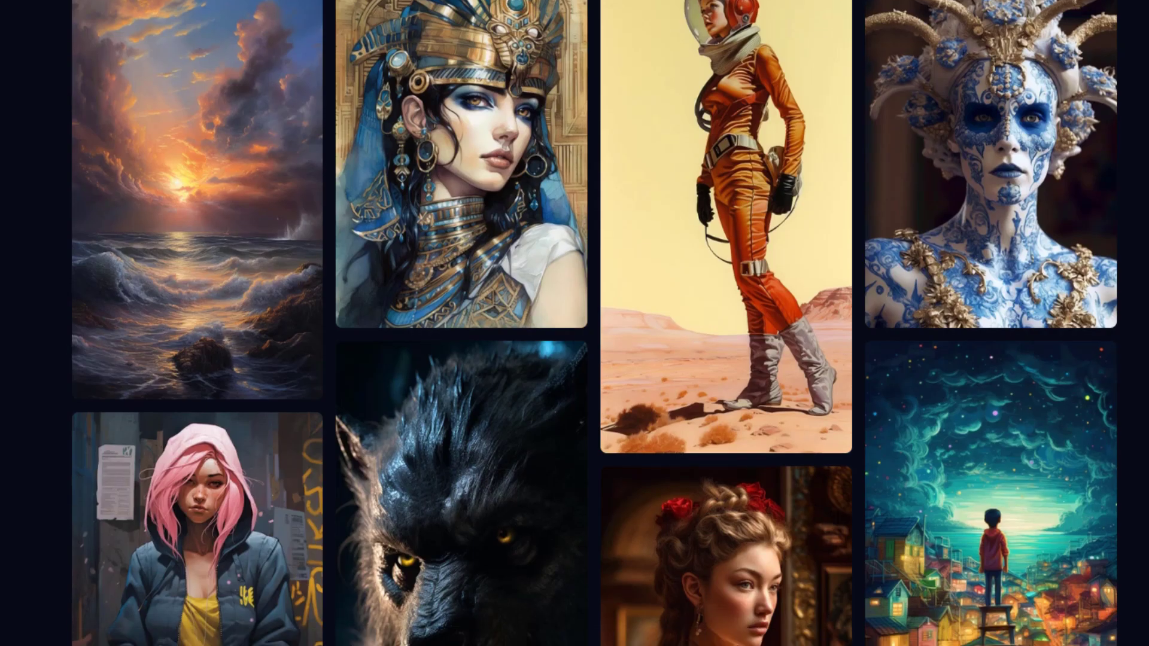
Use Inbox Mentions to jump to your 'statue of liberty in a future world' grid in newbies-27.
scroll(595, 353, "down", 5)
scroll(595, 353, "down", 6)
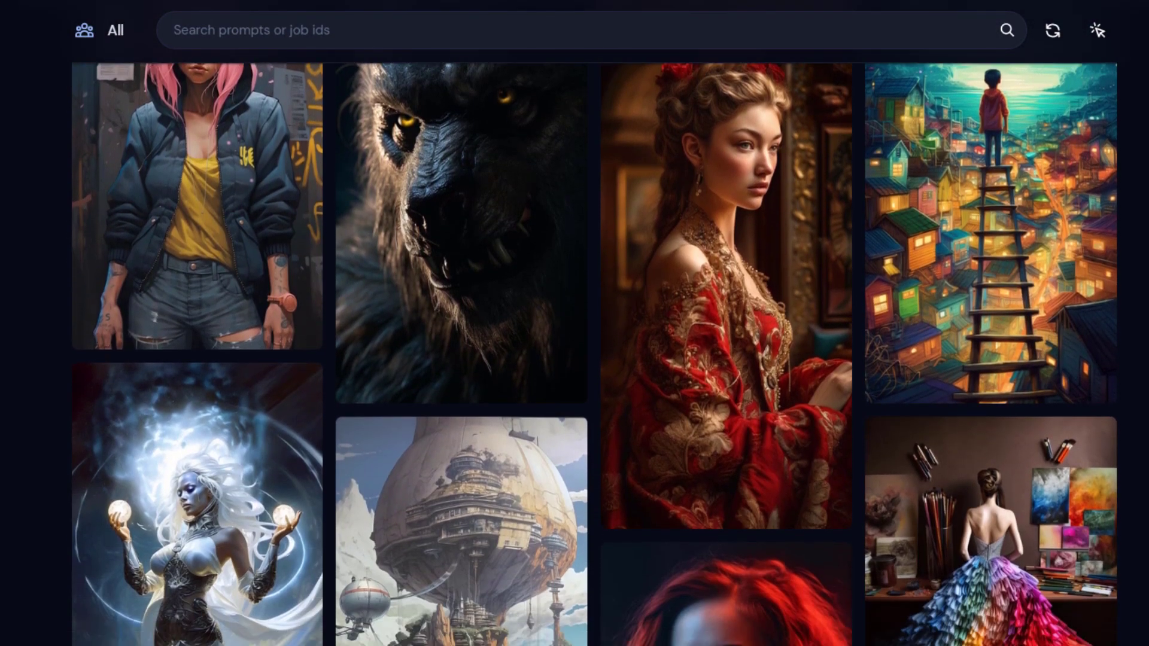
scroll(595, 353, "down", 2)
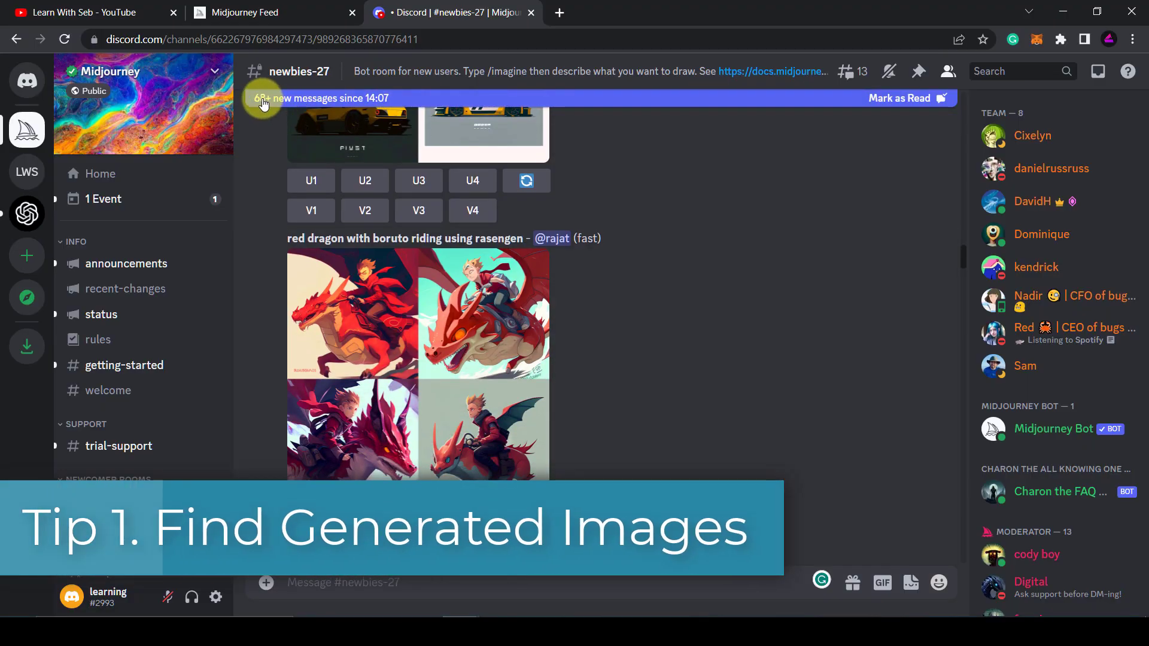
left_click(249, 101)
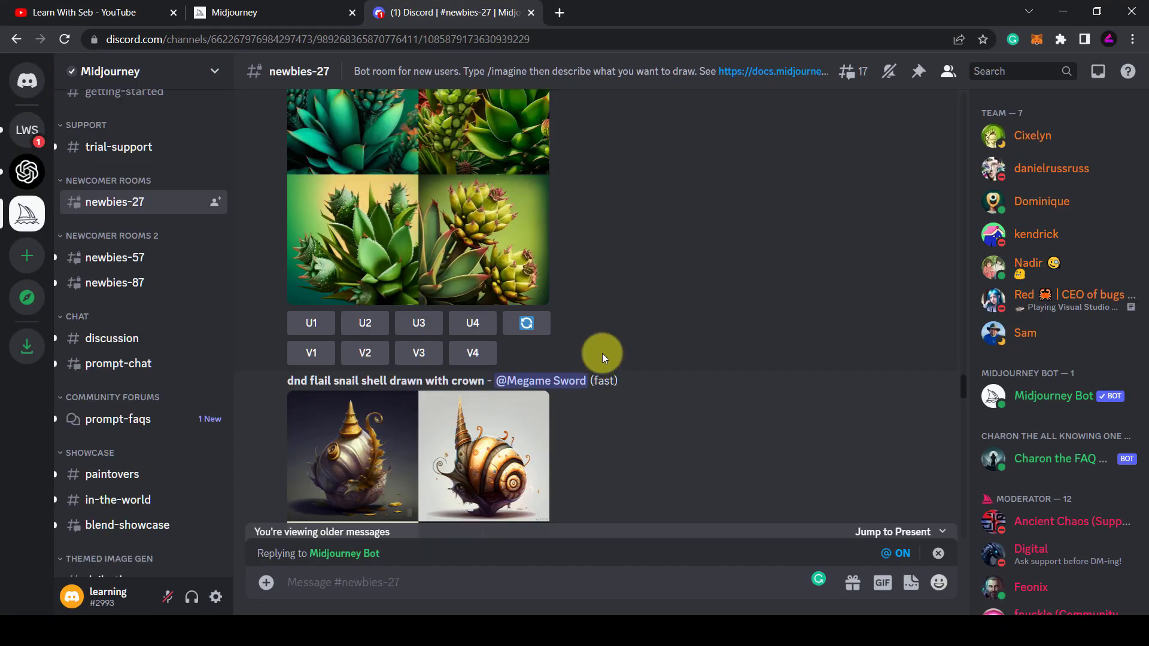
scroll(609, 343, "down", 1)
scroll(609, 343, "down", 2)
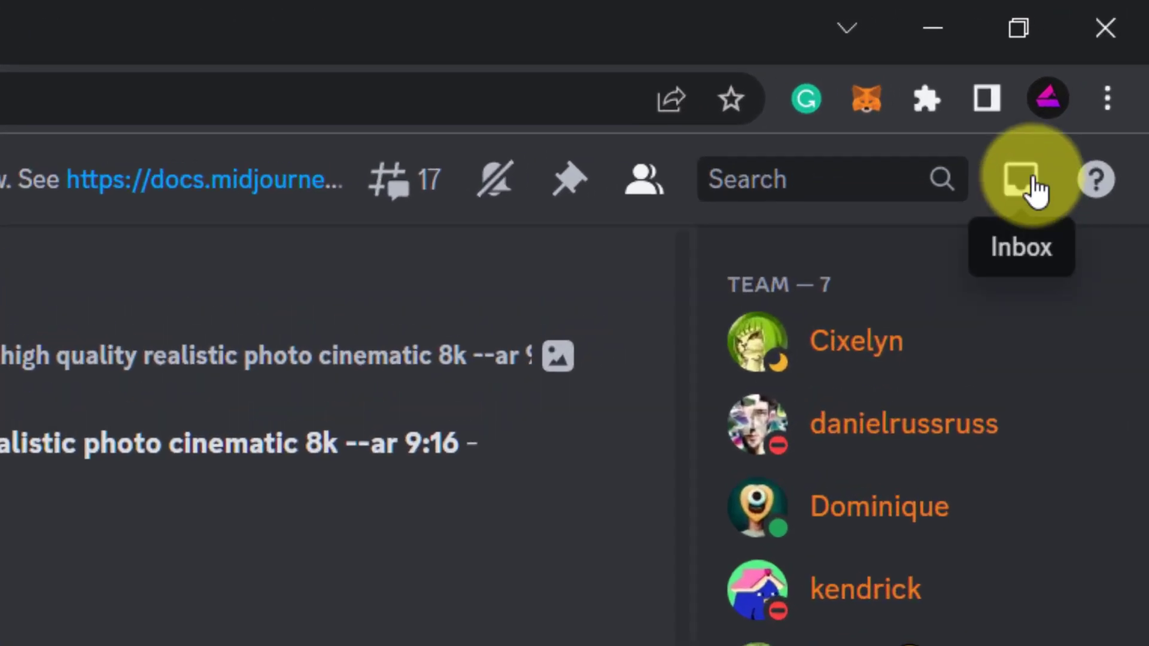
left_click(1032, 182)
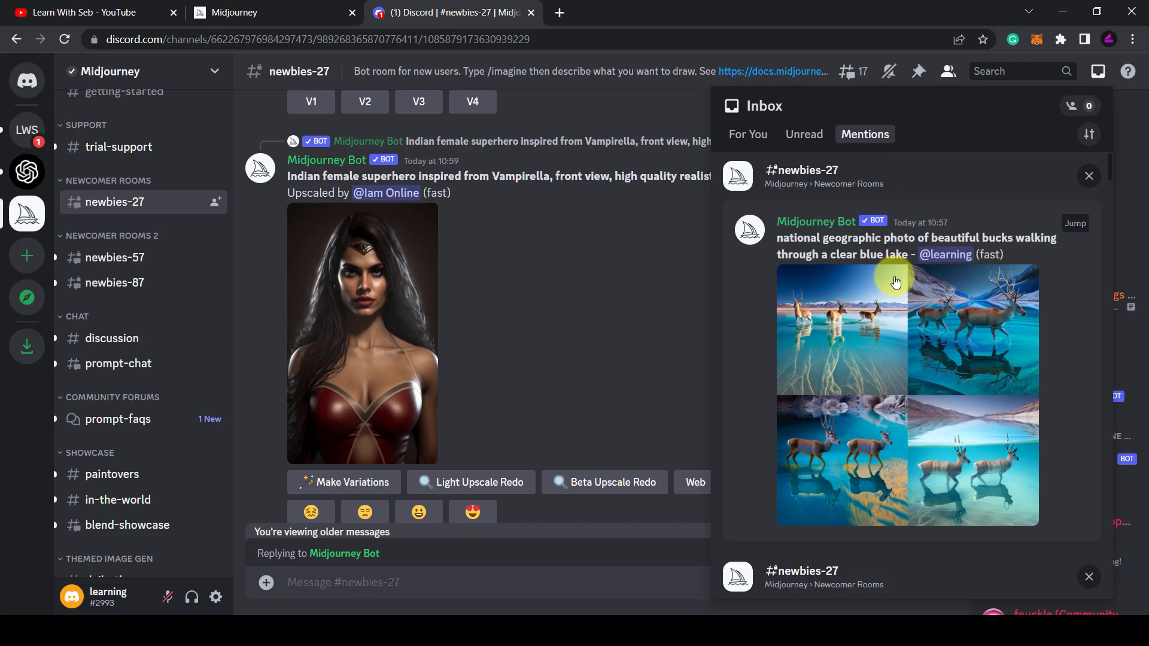
scroll(1053, 297, "down", 5)
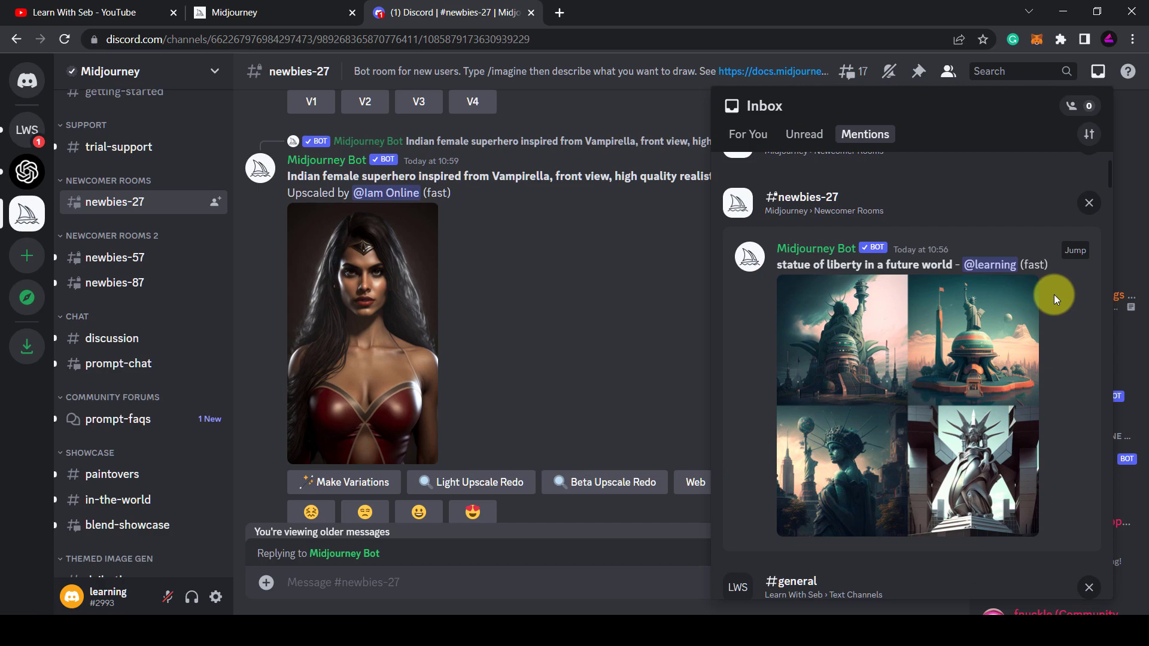
left_click(1076, 252)
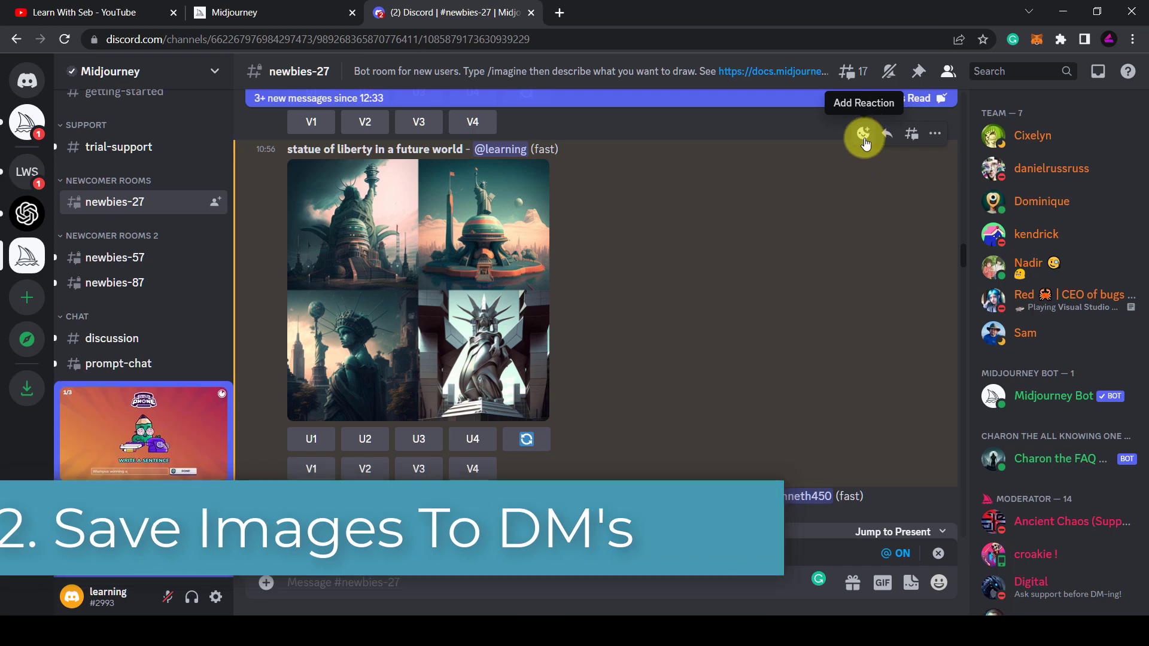
React to the statue of liberty grid with the envelope emoji, then view it in the Midjourney Bot DM.
left_click(864, 136)
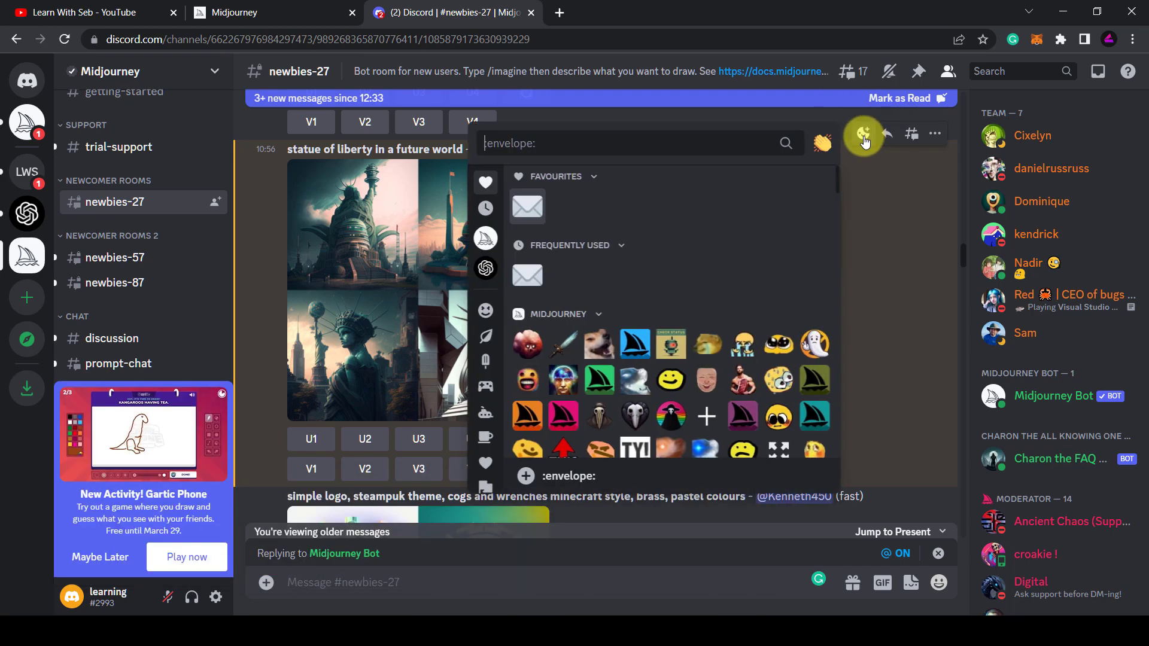
left_click(535, 211)
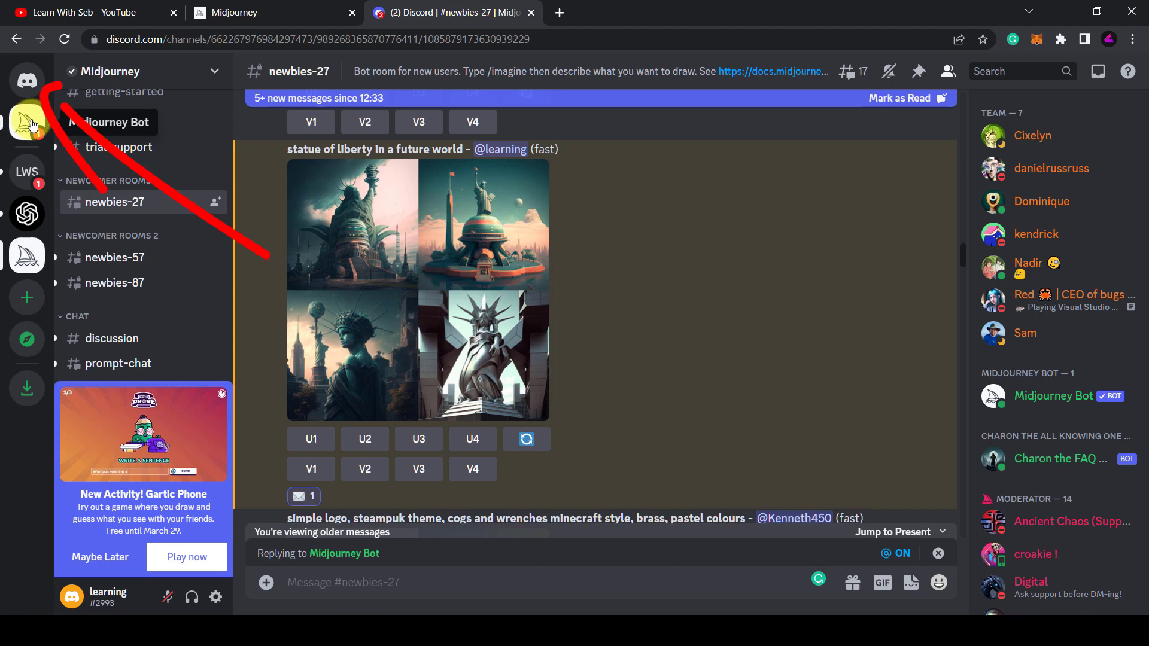
left_click(25, 77)
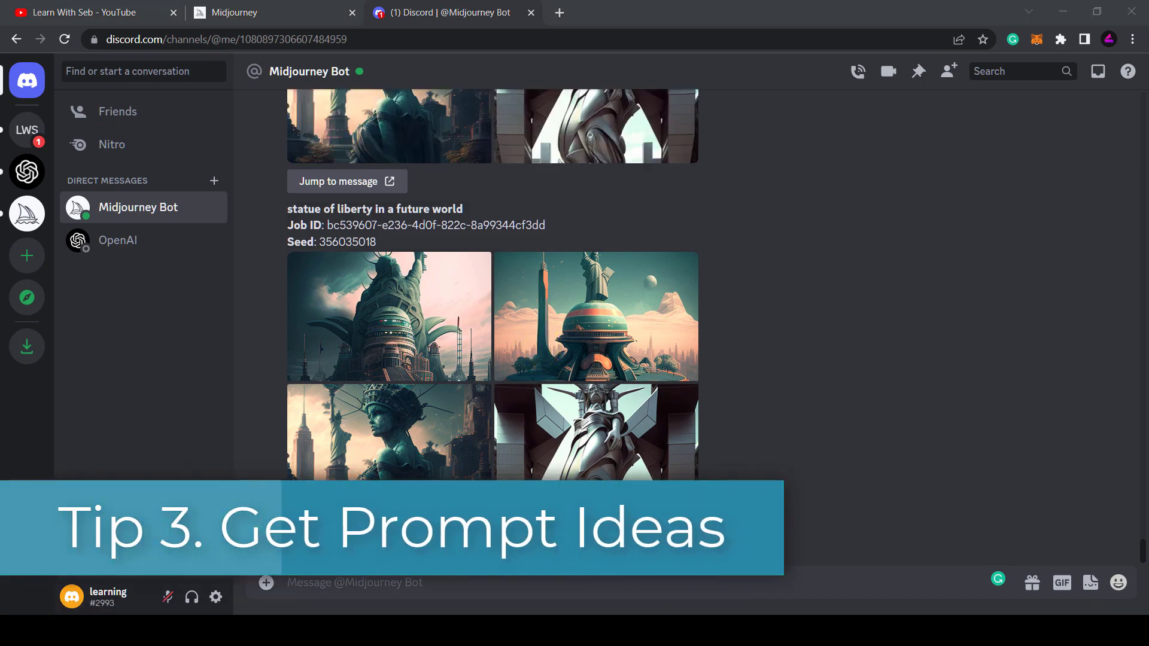
Bookmark the glowing alien creature image in the Midjourney Community Showcase.
left_click(297, 12)
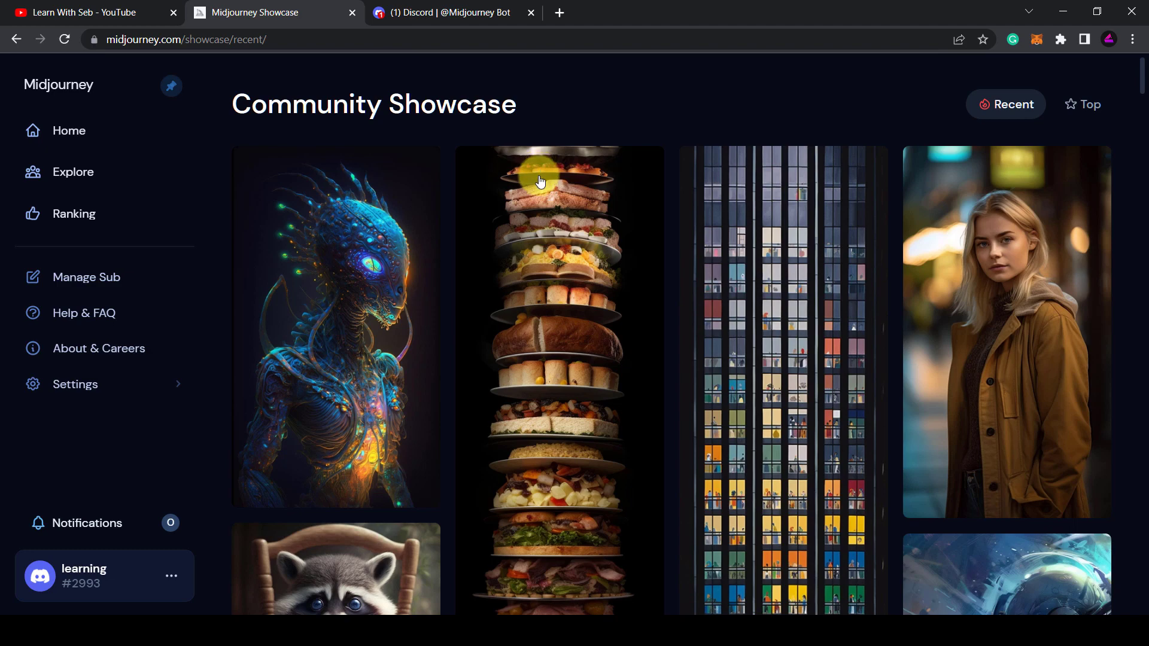
mouse_move(449, 441)
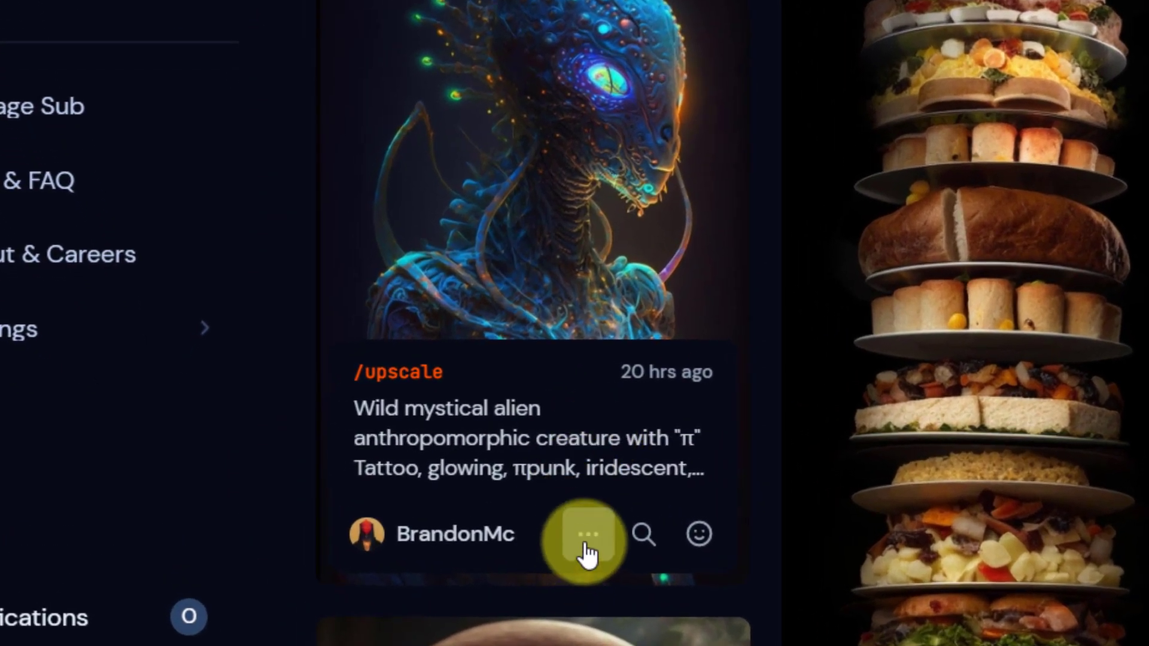
left_click(588, 552)
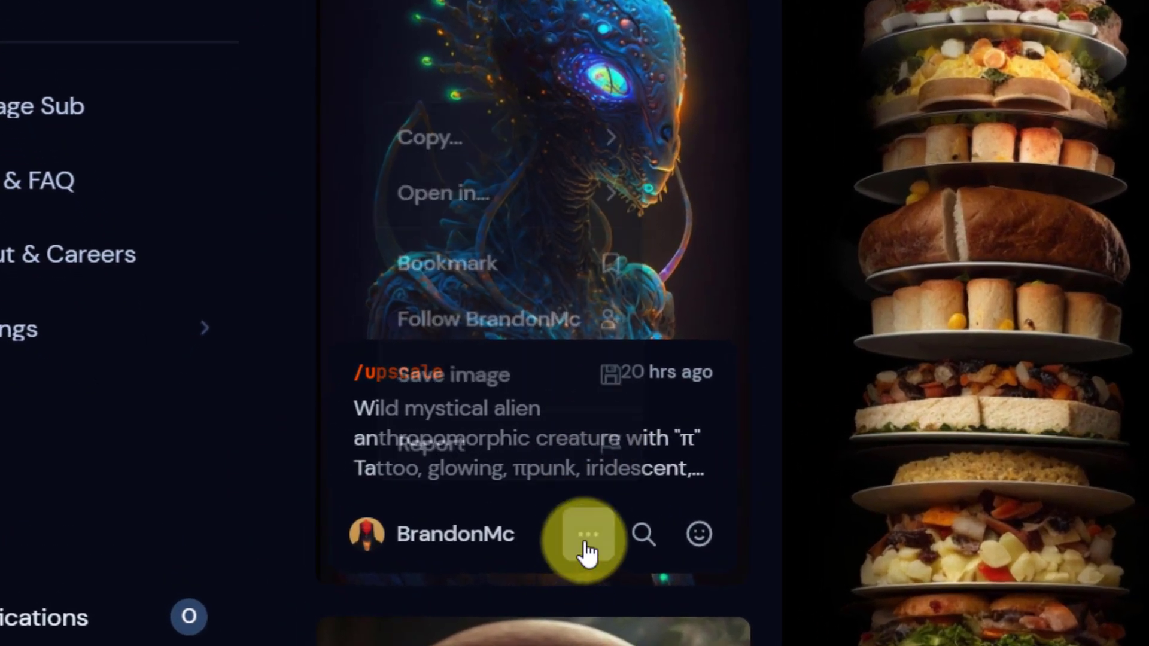
left_click(497, 275)
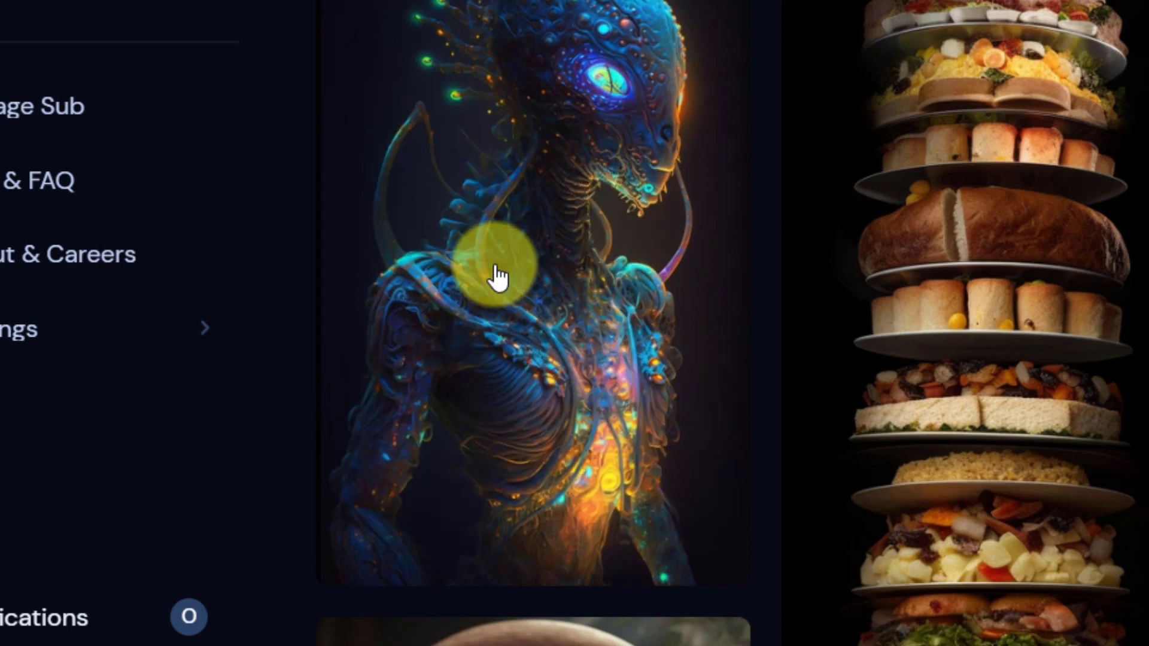
Open your Bookmarks in Explore and bring up the astronaut image's details.
scroll(496, 276, "down", 4)
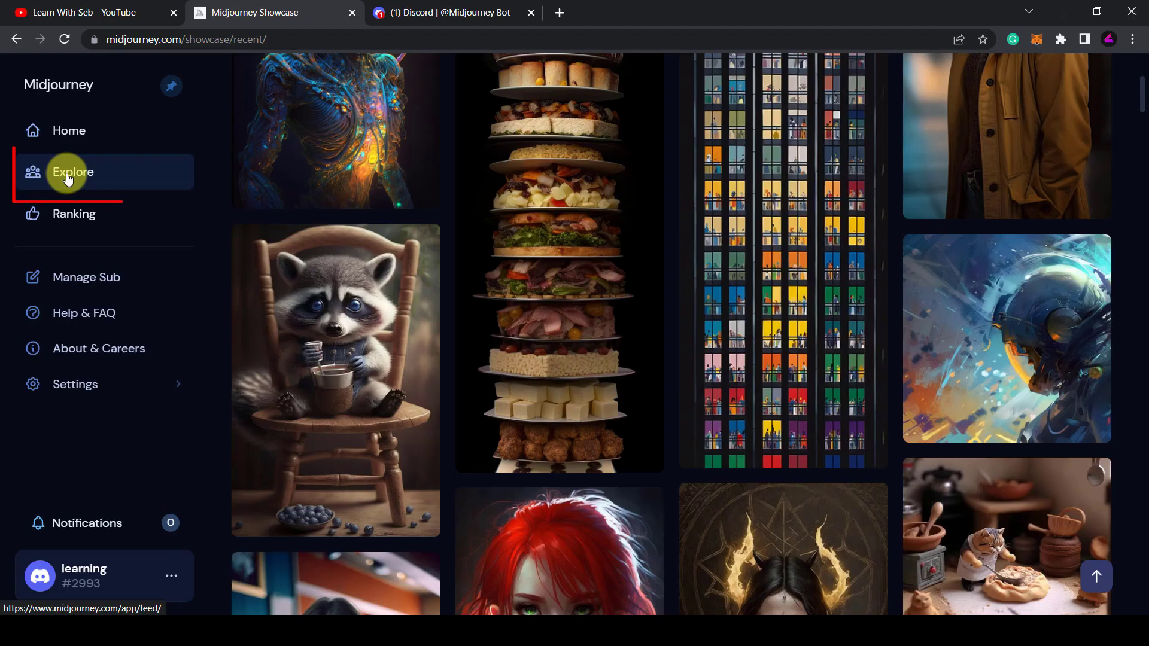
left_click(67, 178)
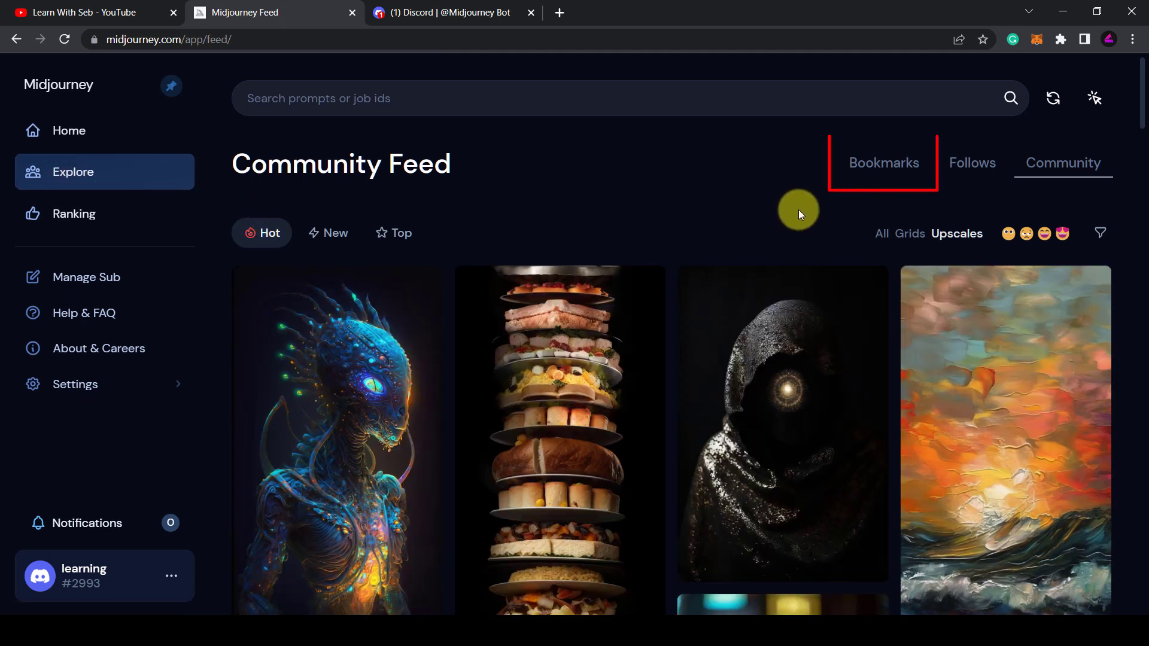
left_click(874, 169)
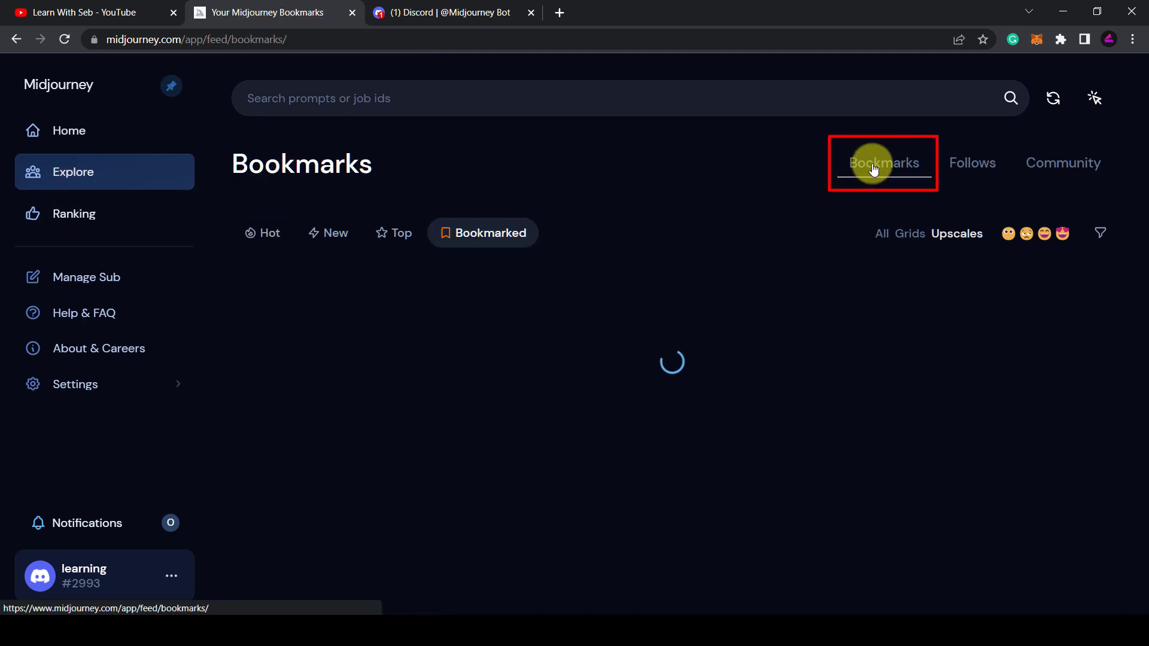
scroll(606, 407, "down", 3)
scroll(605, 407, "down", 5)
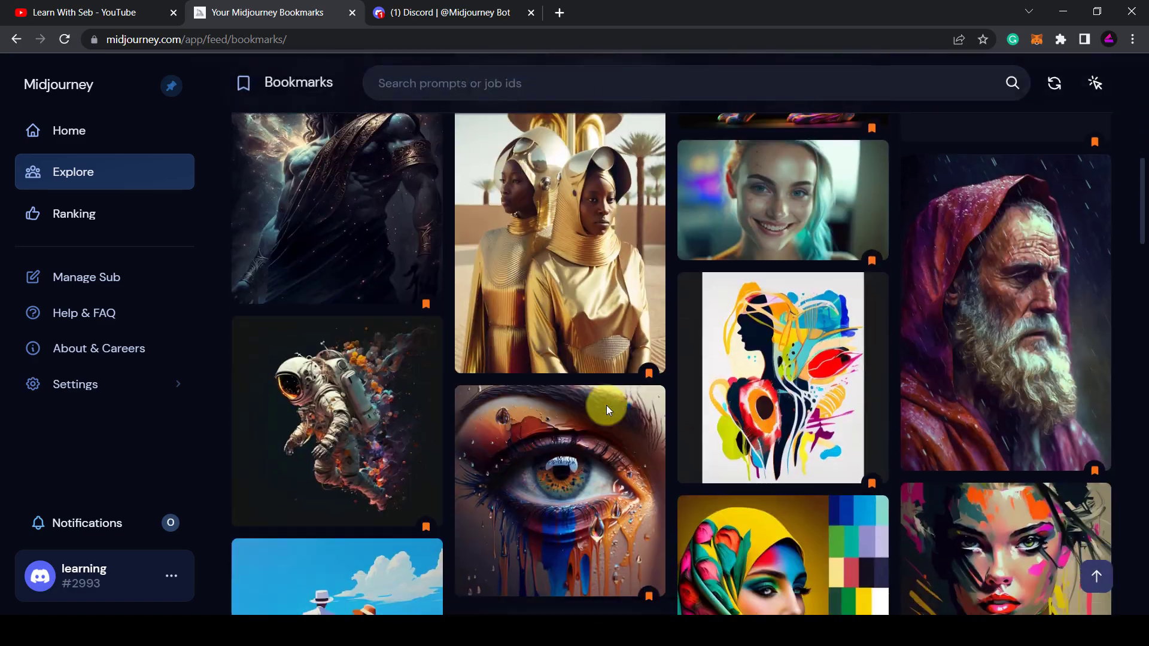
scroll(504, 396, "down", 2)
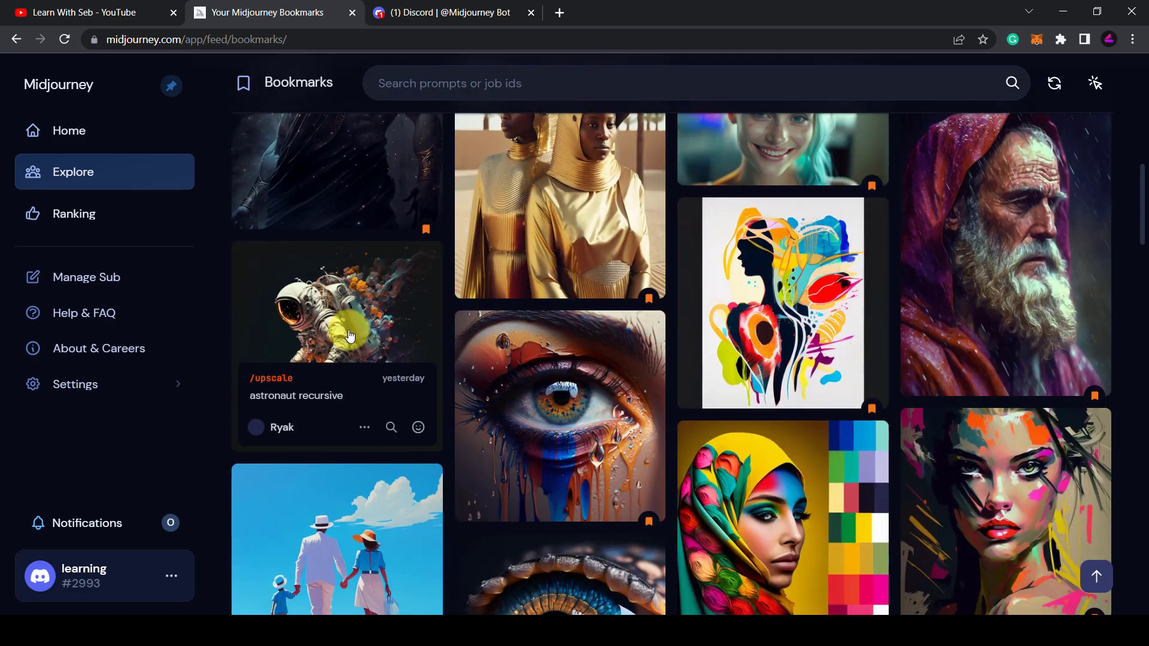
left_click(350, 336)
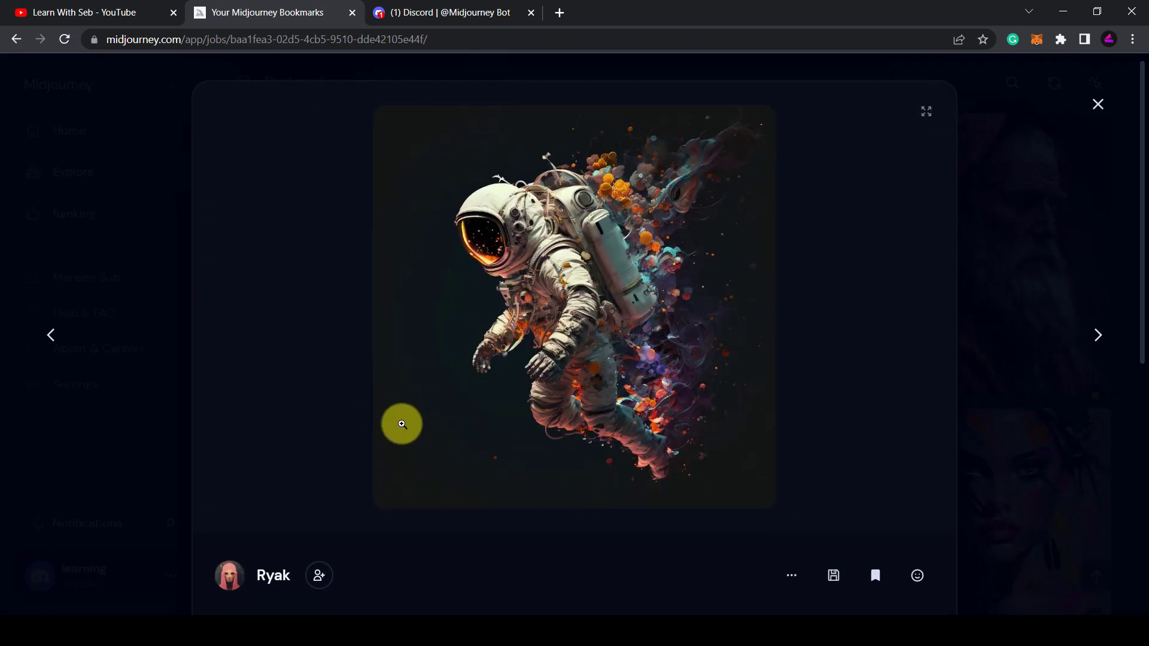
Read the astronaut prompt, then move on to the monochrome bodysuit portrait's prompt.
scroll(359, 455, "down", 4)
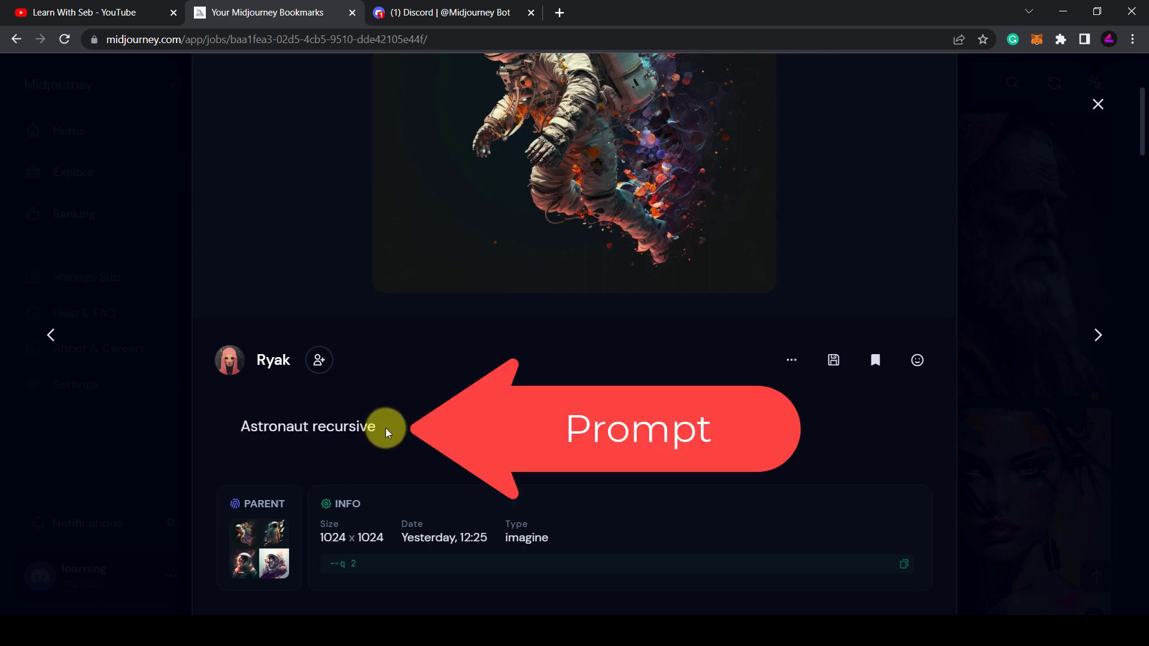
key("Right")
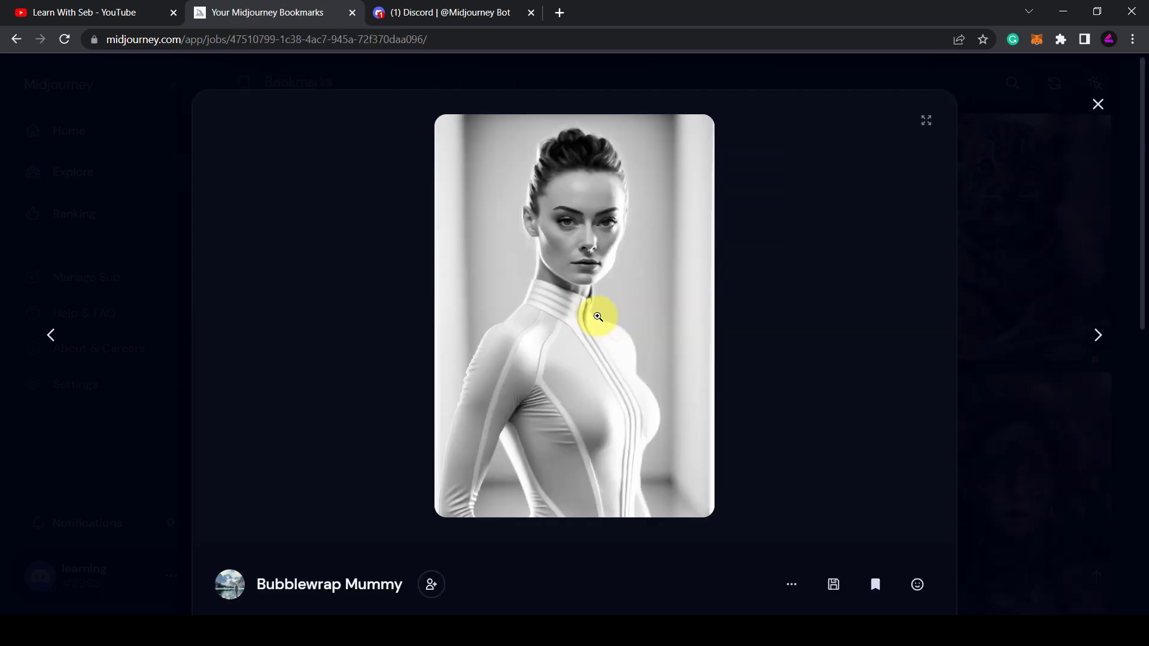
scroll(359, 371, "down", 5)
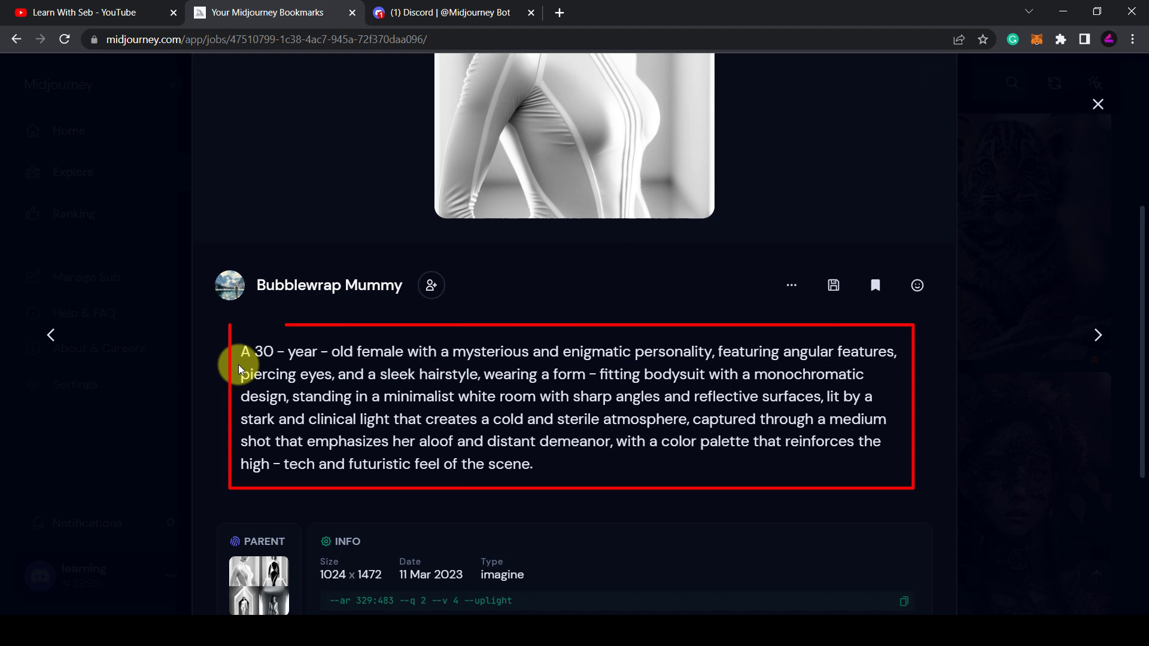
scroll(559, 246, "up", 4)
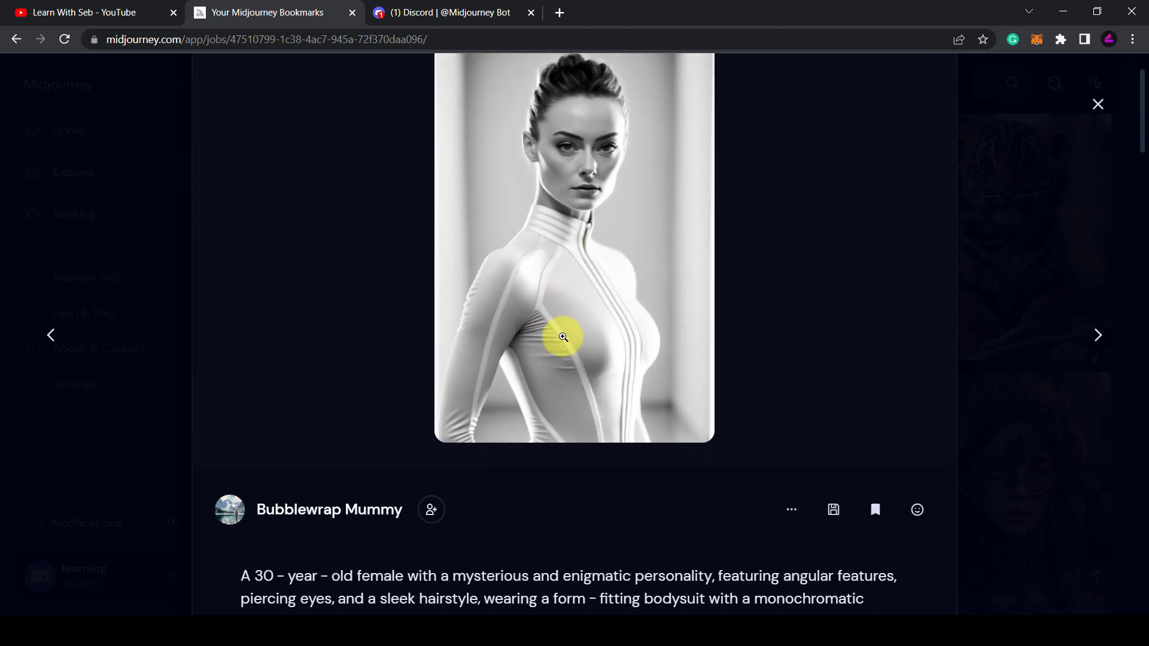
scroll(559, 353, "down", 3)
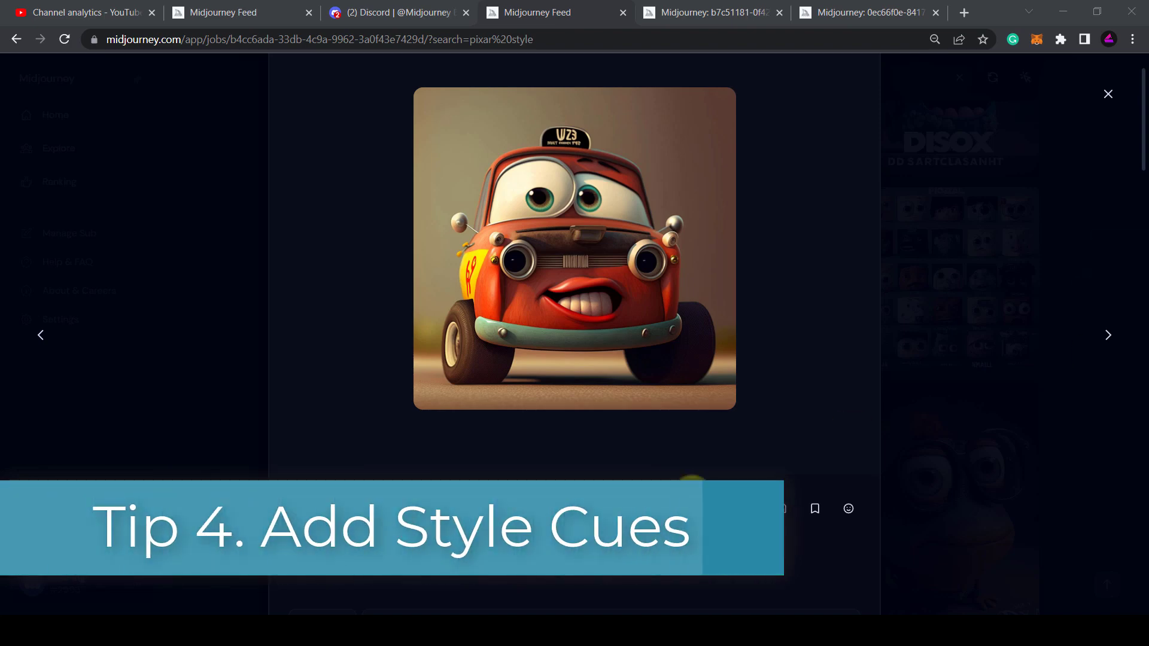
Highlight 'Pixar style image' at the start of the car image's prompt, then deselect it.
left_click_drag(414, 562, 294, 566)
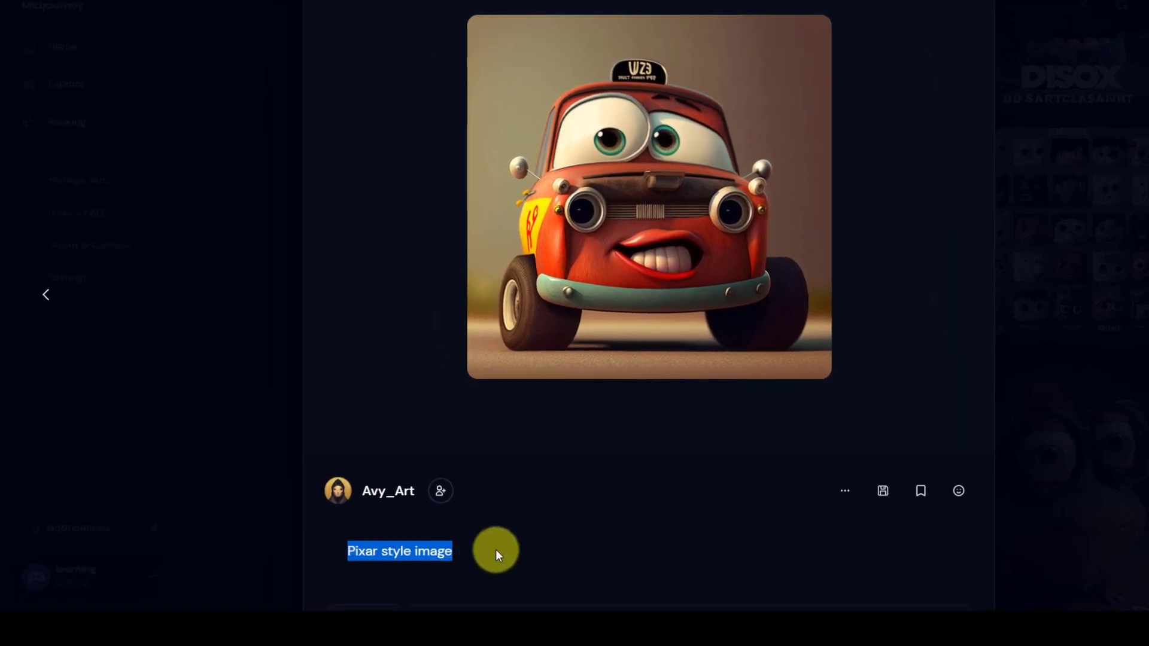
left_click(413, 560)
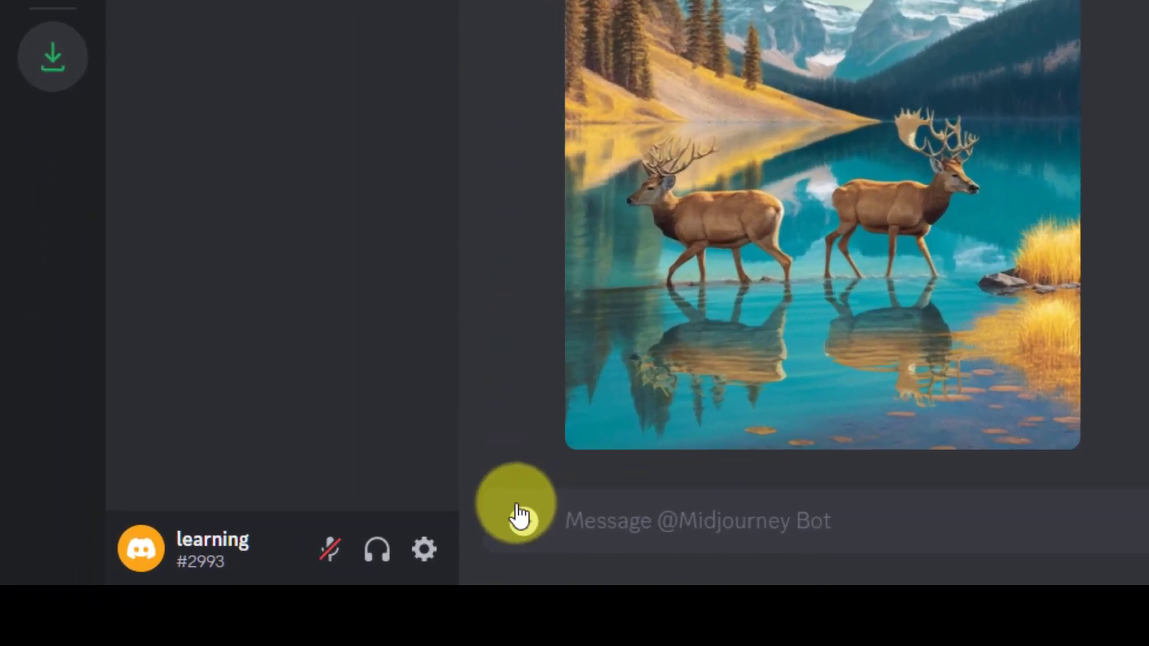
Open the deer-at-the-lake image in a new browser tab to get its link.
left_click(520, 520)
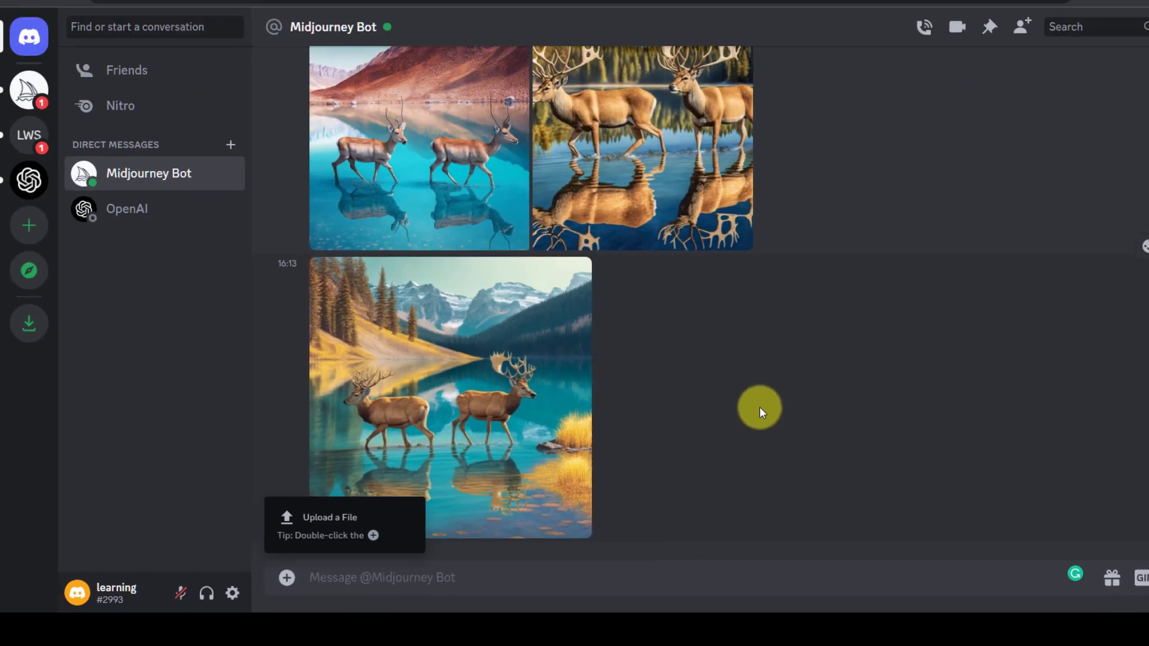
left_click(475, 438)
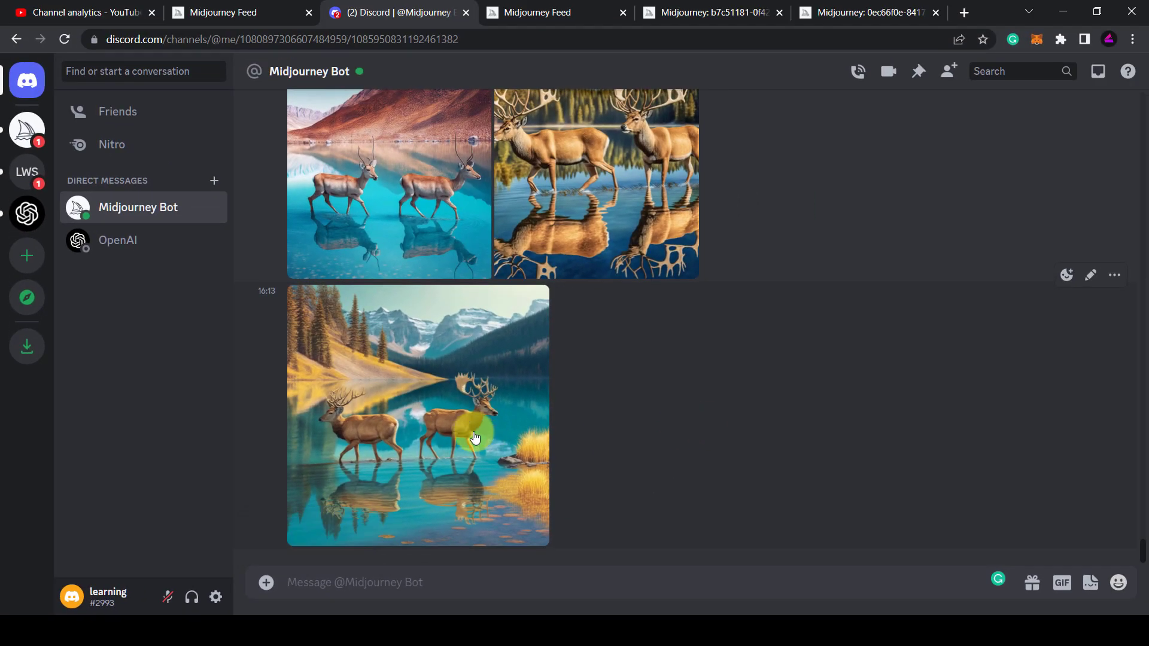
left_click(484, 353)
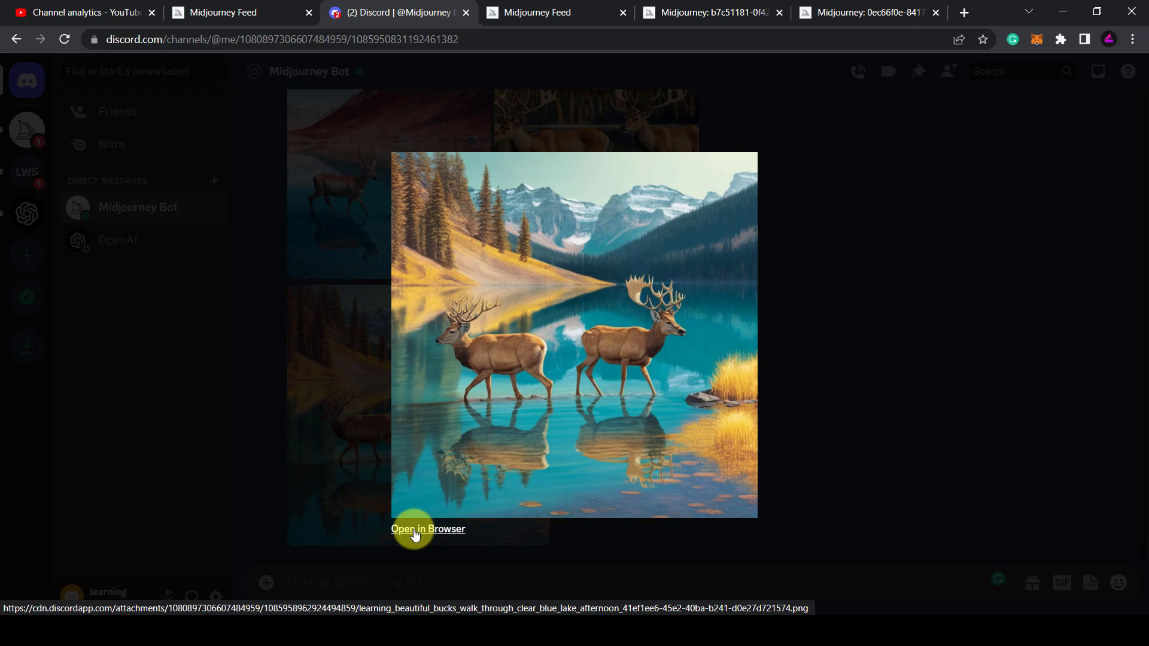
left_click(415, 529)
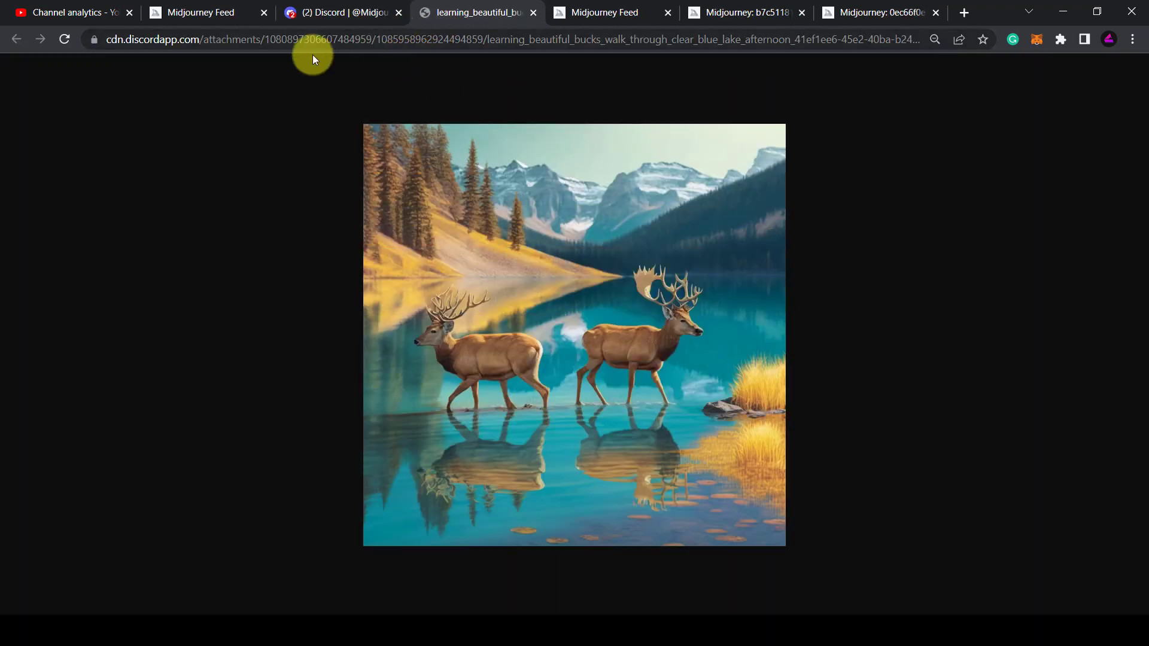
left_click(305, 38)
left_click(333, 12)
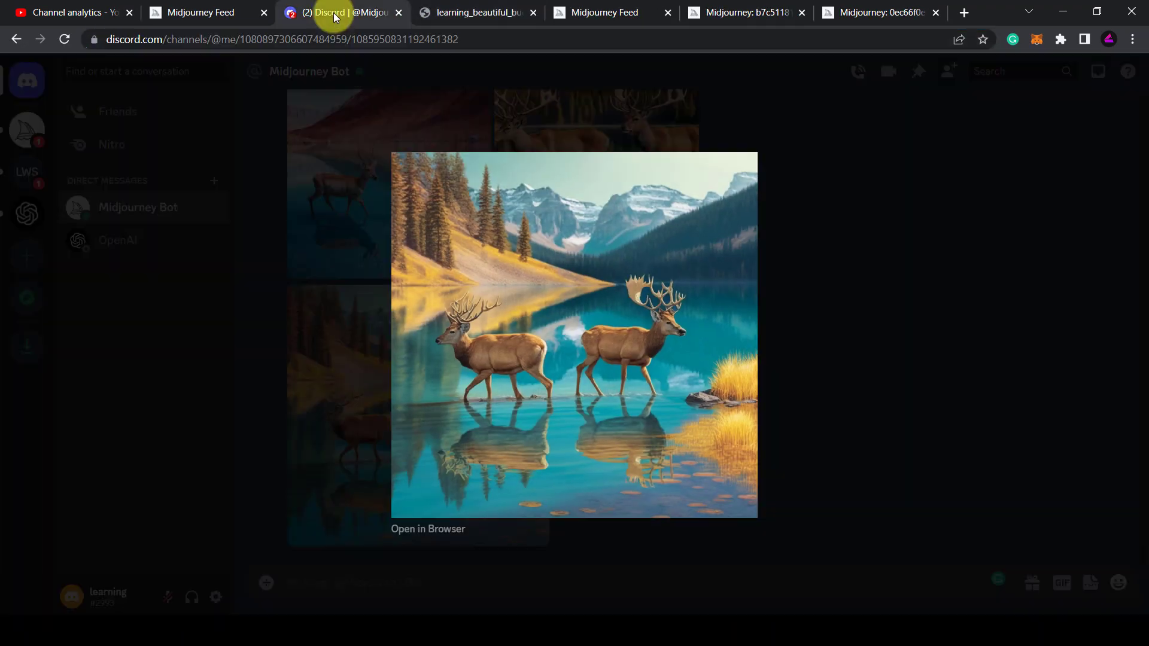
left_click(848, 207)
Run /imagine with the deer image link plus 'pixar style' and enlarge the resulting grid.
left_click(330, 583)
type("/imagine")
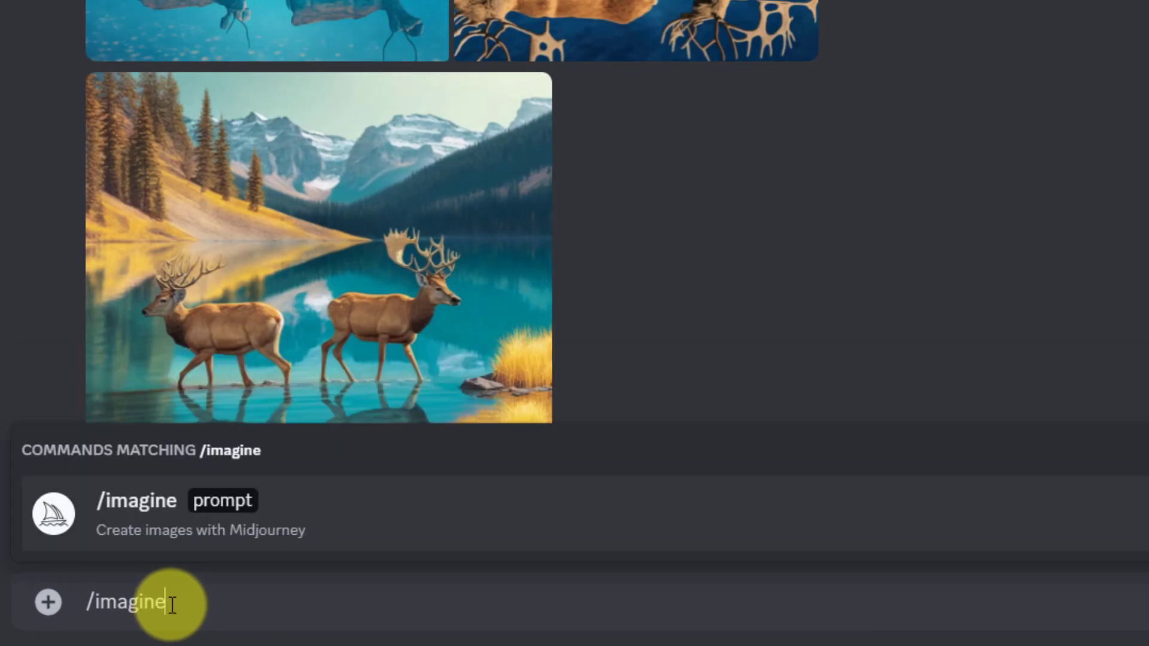
key("Tab")
key("ctrl+v")
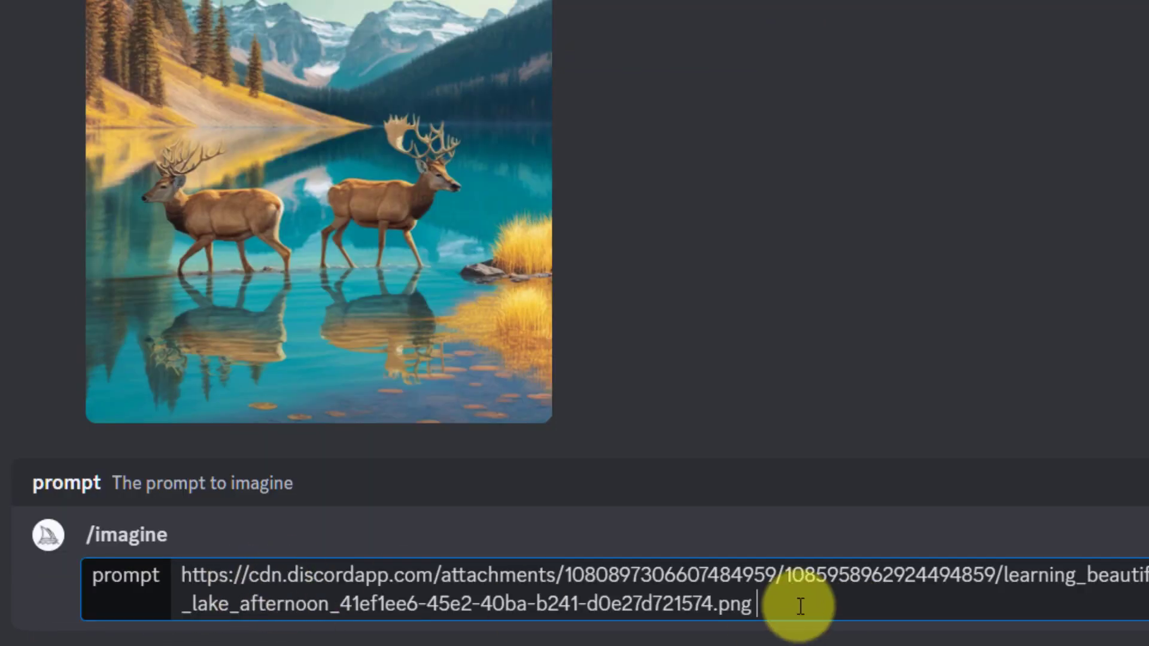
type("pixar style")
key("Return")
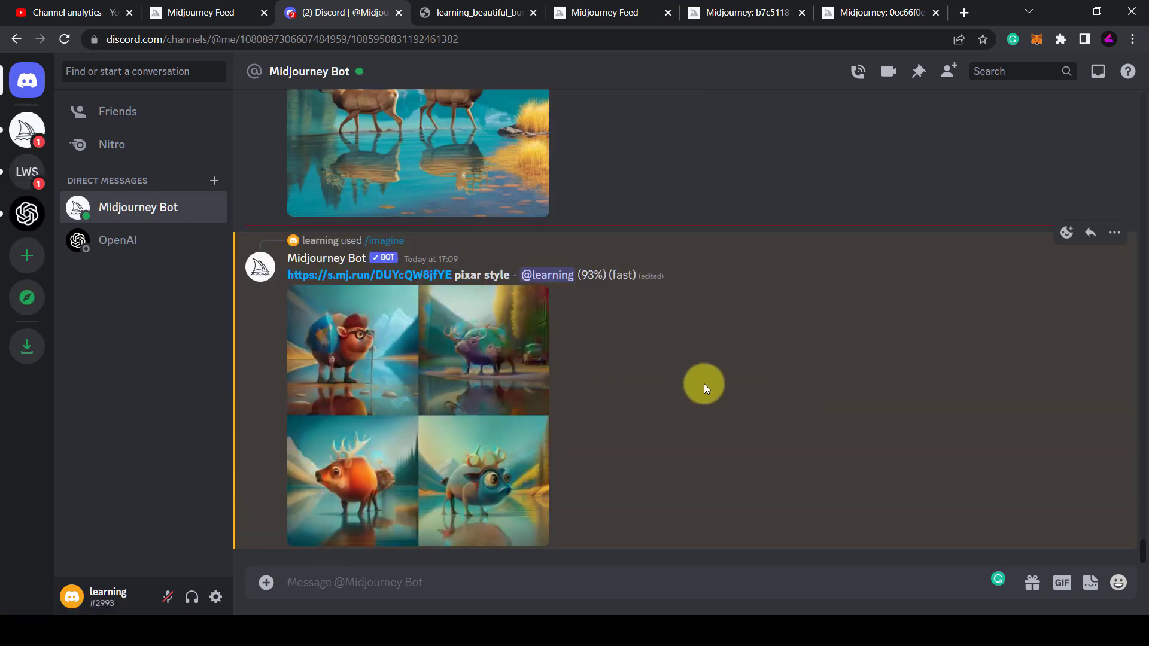
left_click(383, 388)
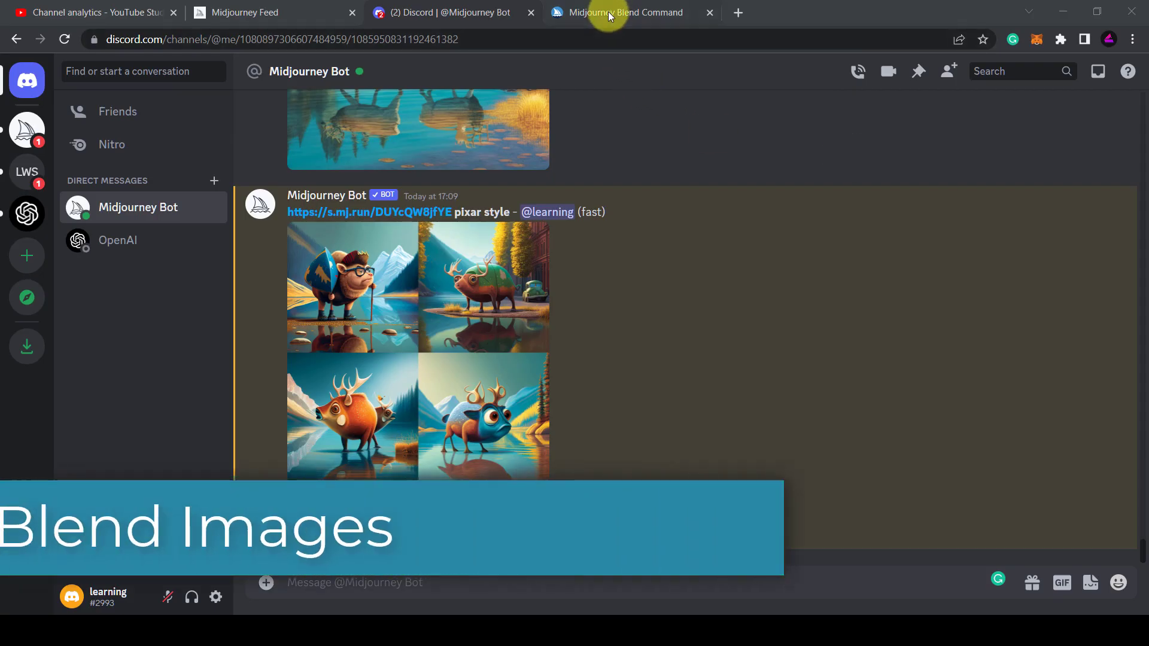
Read and highlight the introduction on the Blend Command documentation page.
left_click(614, 15)
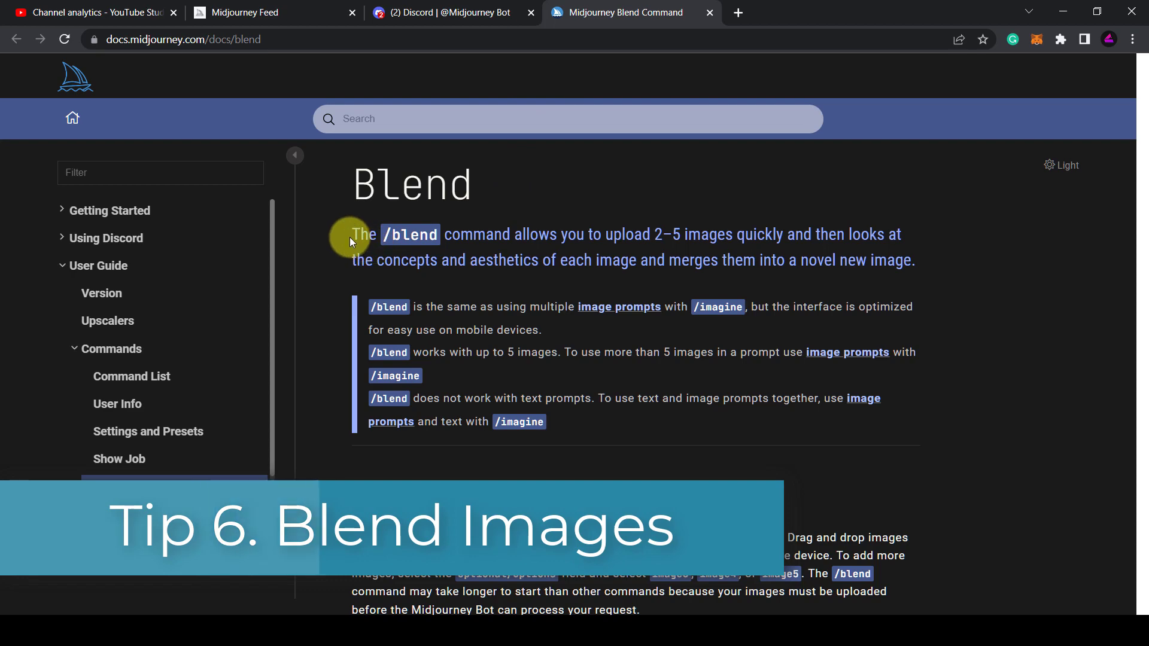
left_click_drag(349, 237, 677, 258)
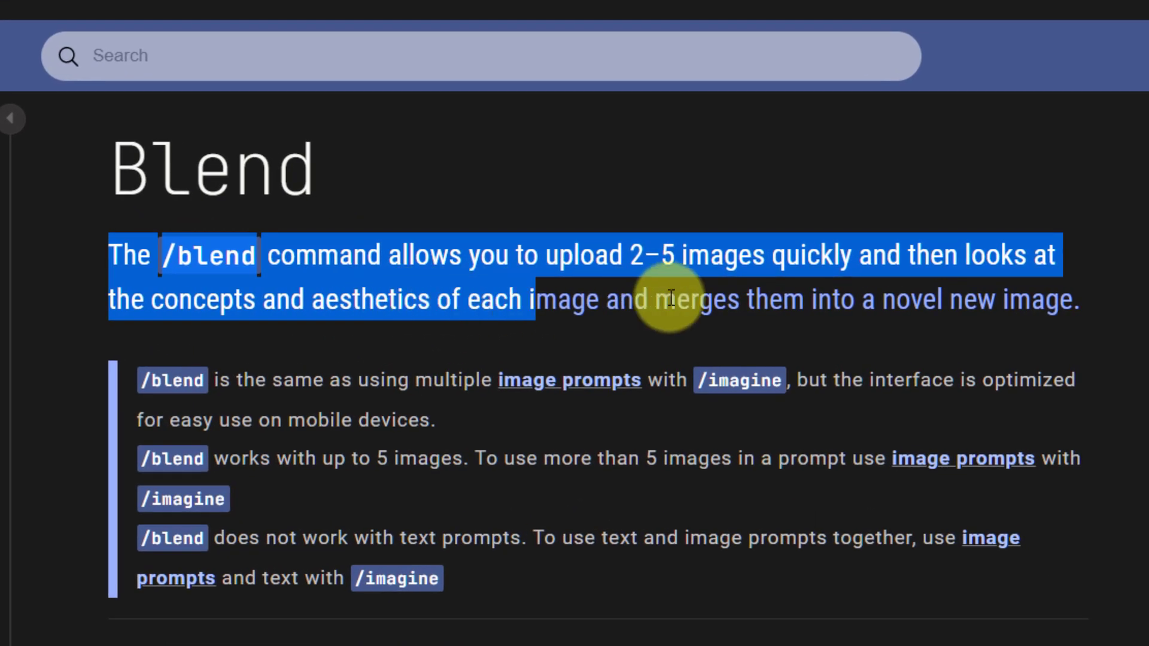
left_click_drag(671, 298, 1097, 307)
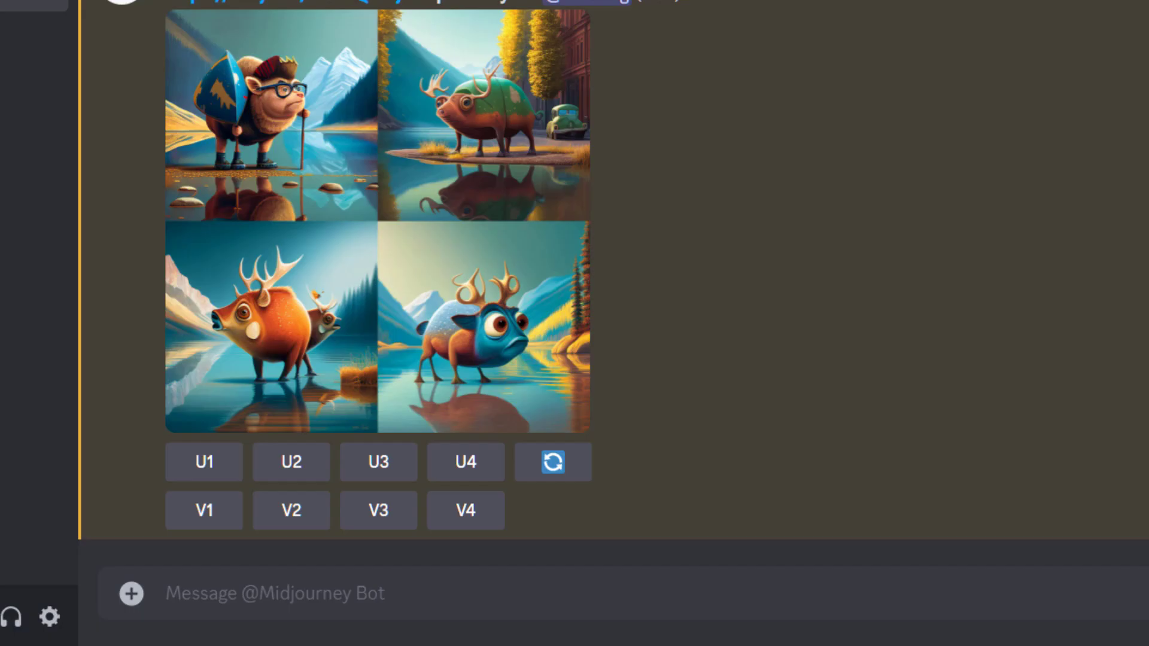
Run /blend with lion.png as image1 and snow hiker as image2, then enlarge the result.
type("/blend")
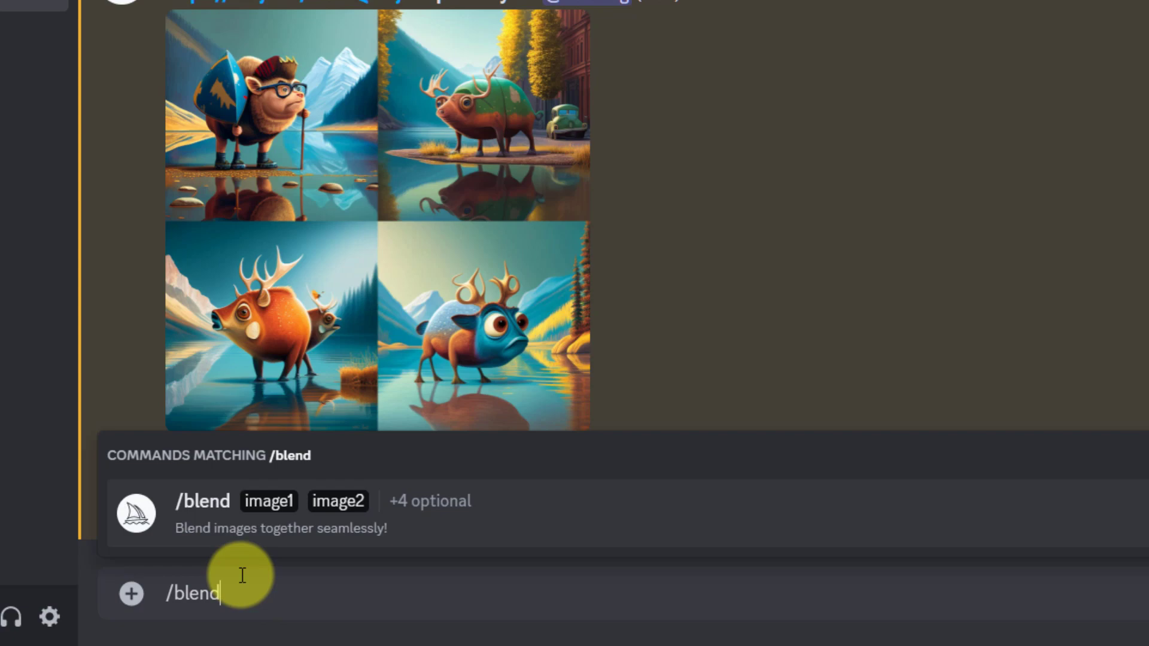
left_click(270, 513)
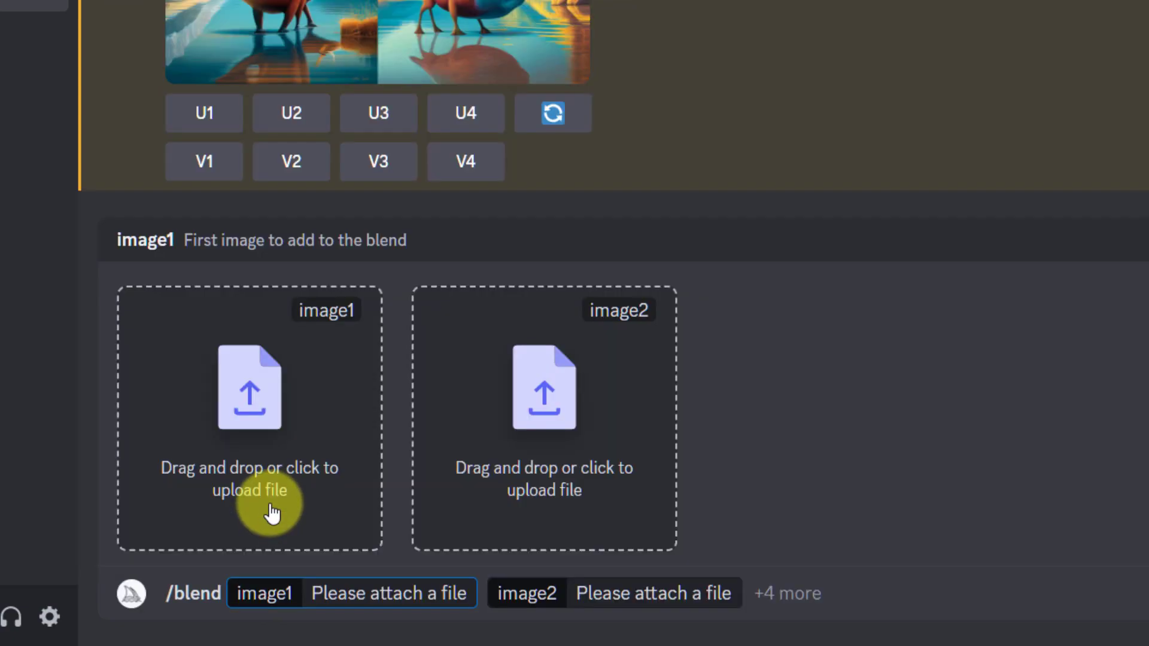
left_click(242, 458)
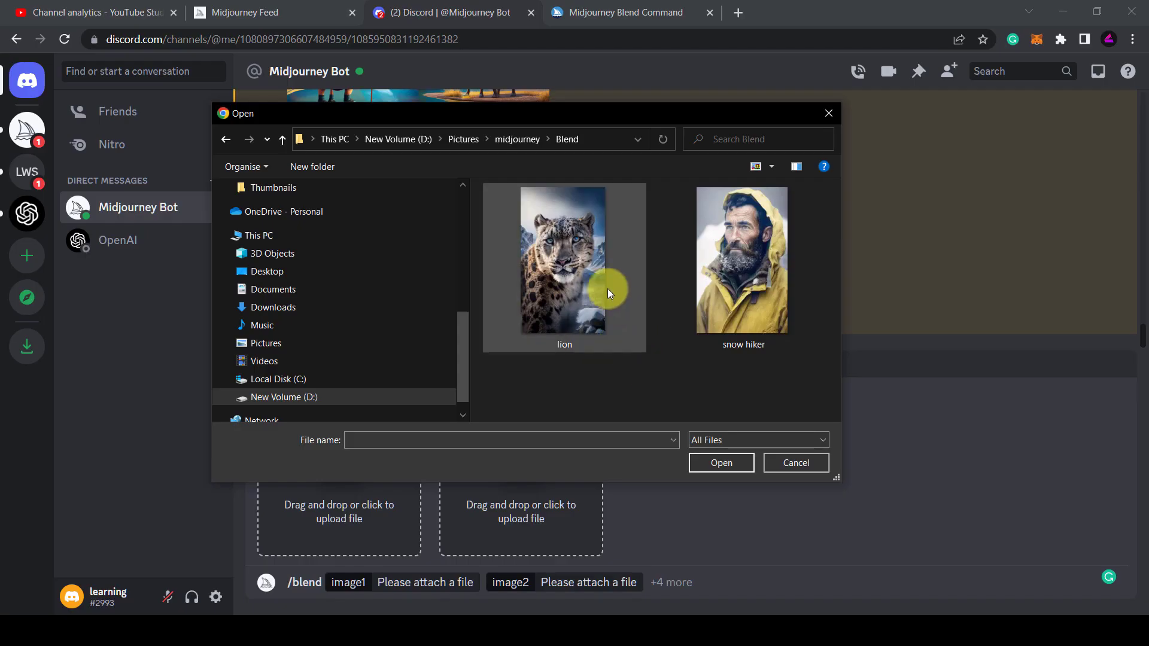
left_click(575, 280)
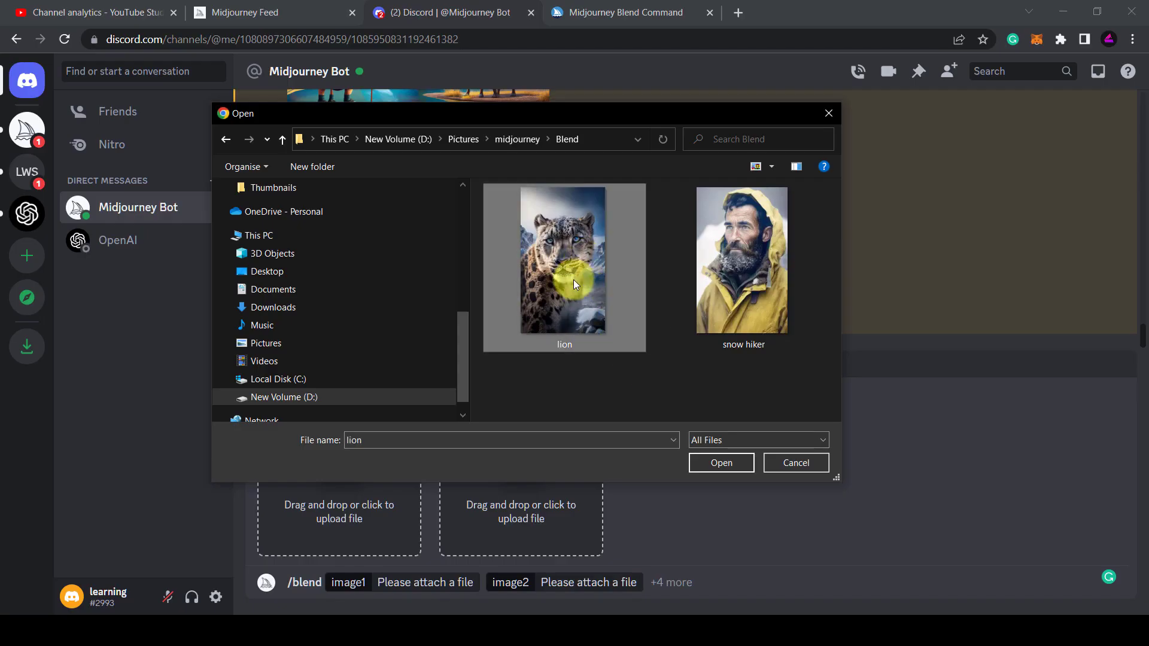
left_click(723, 464)
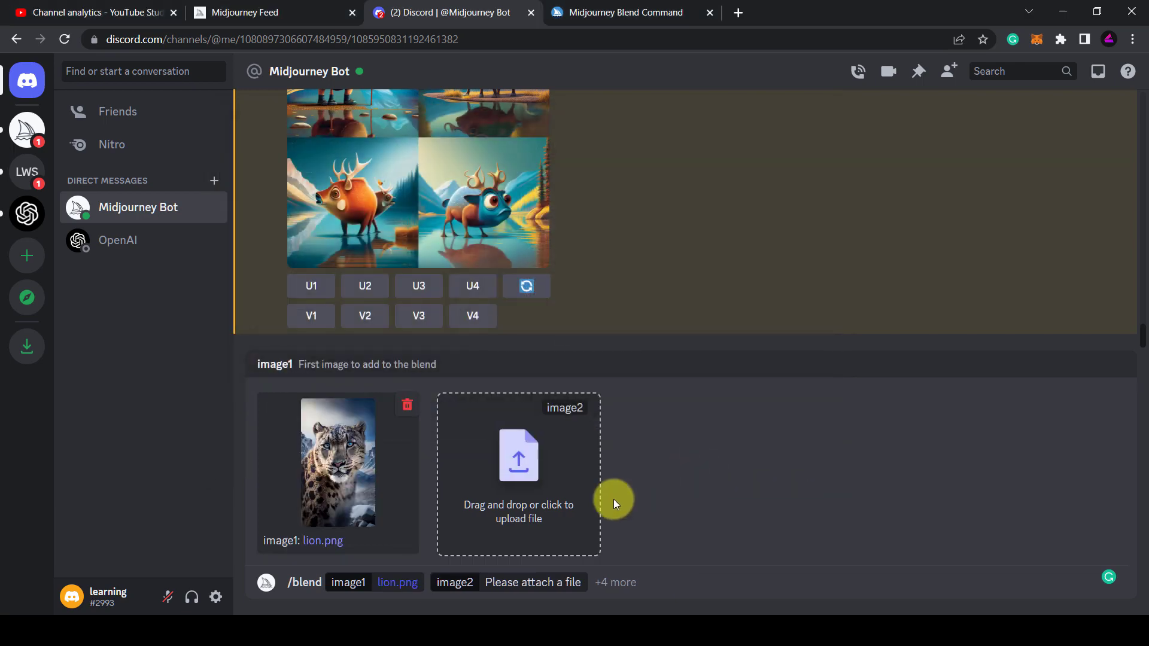
left_click(529, 484)
left_click(742, 254)
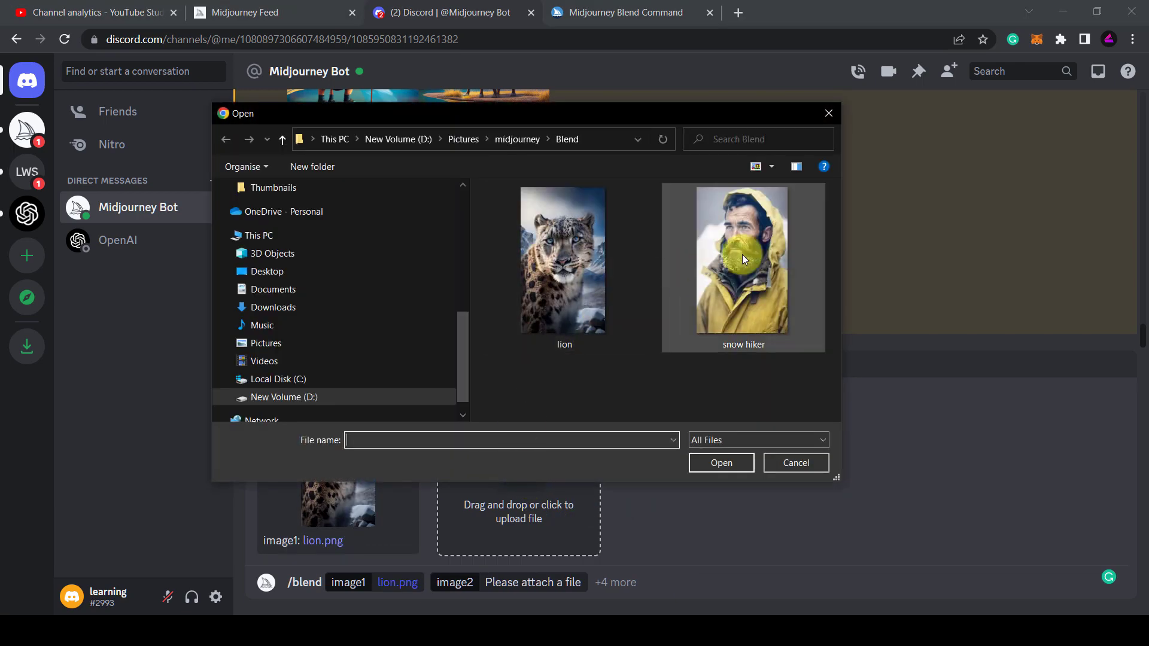
left_click(720, 464)
key("Return")
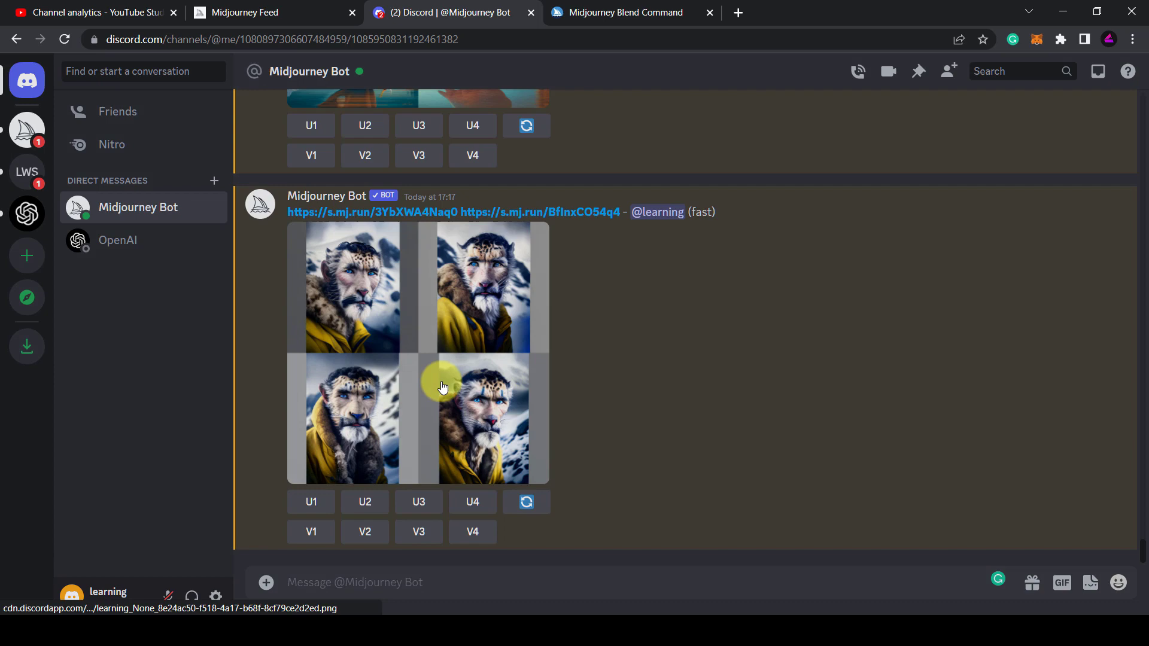
left_click(441, 380)
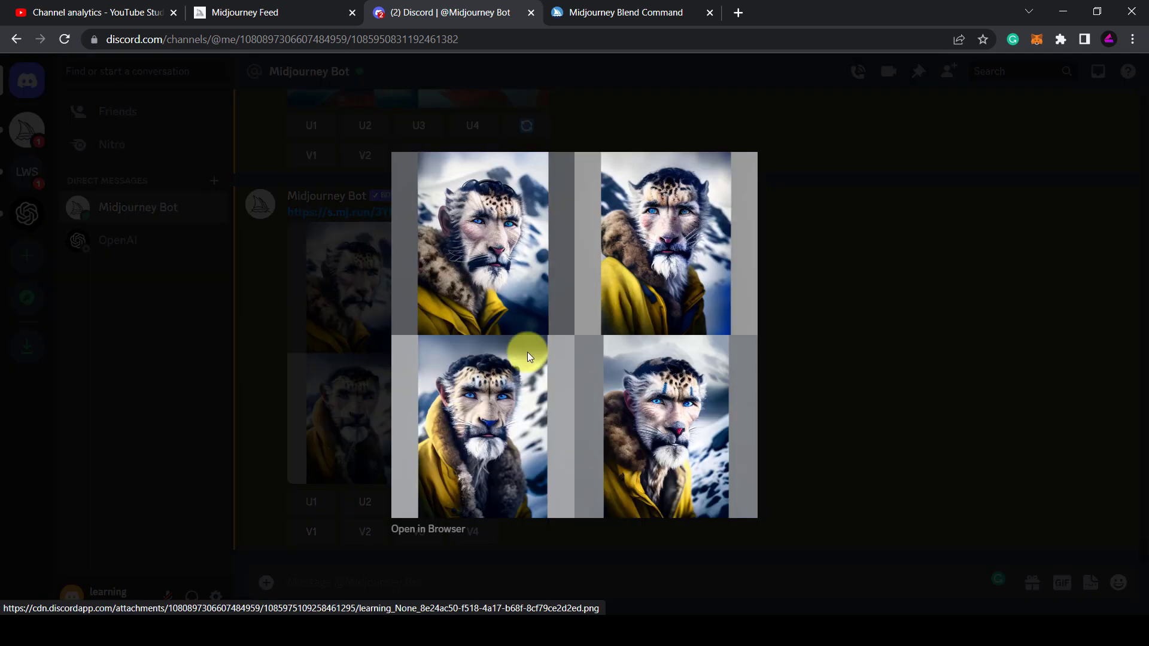
key("alt+Tab")
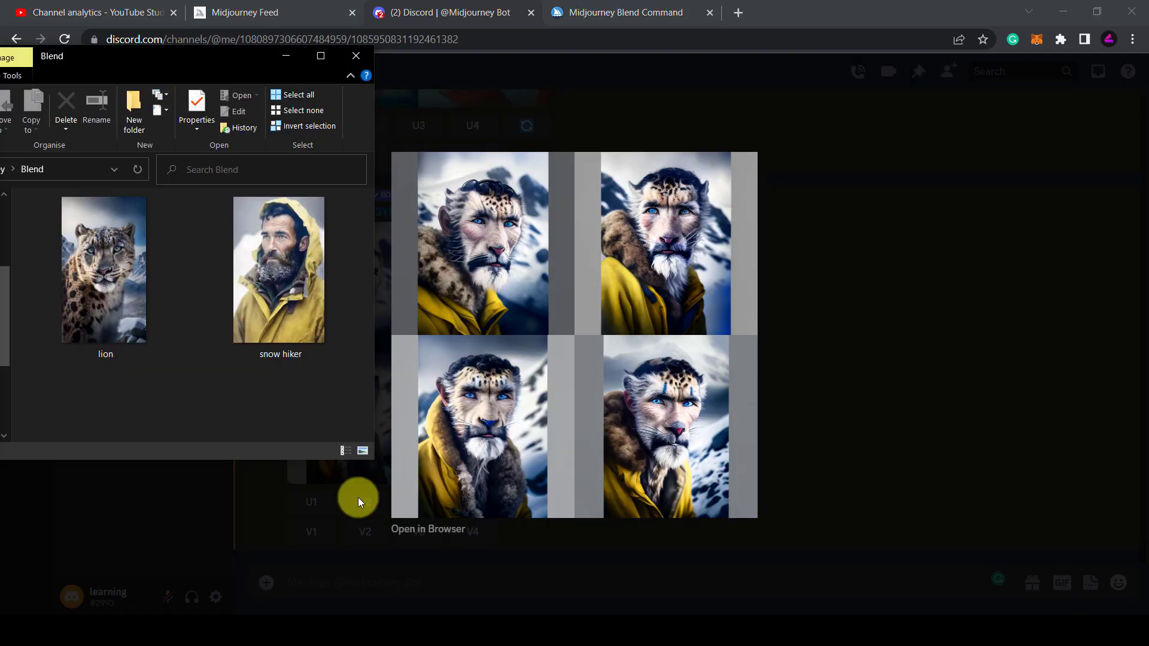
Run /imagine with only the 😀 grinning emoji as the prompt and review the results.
left_click(357, 56)
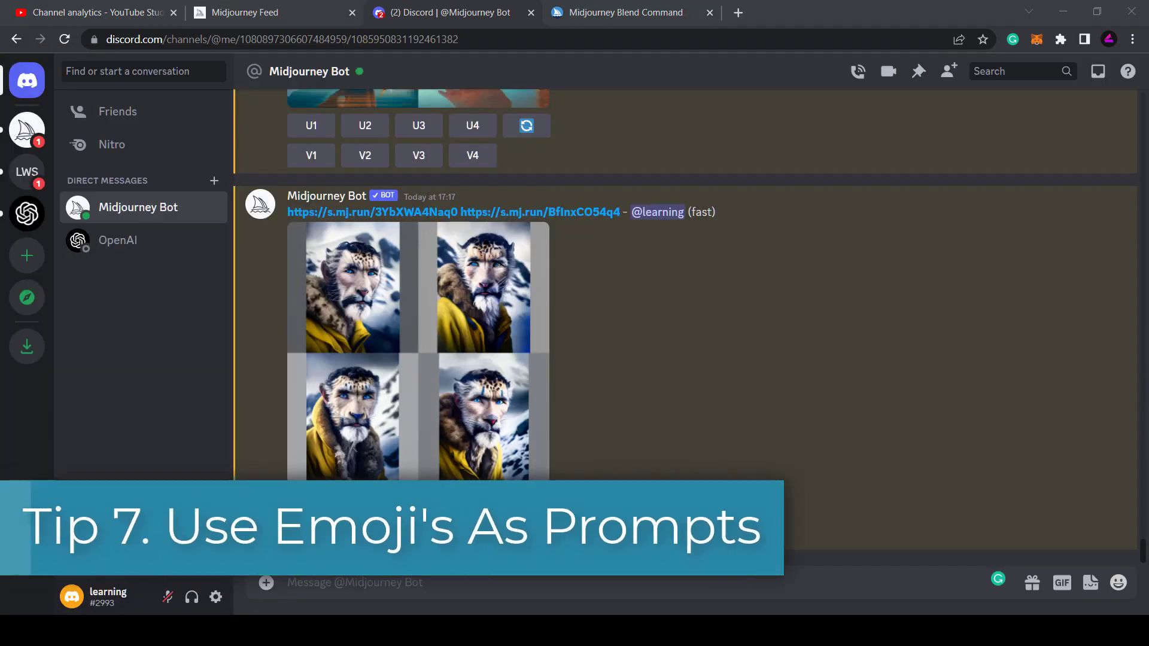
left_click(329, 584)
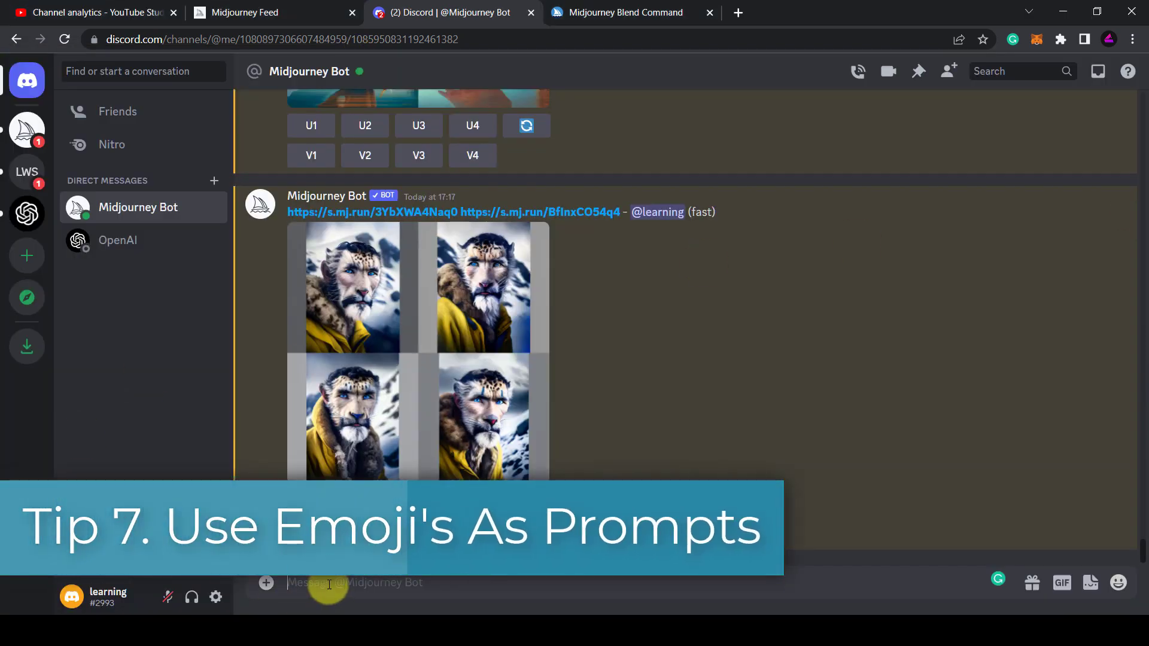
type("/imag")
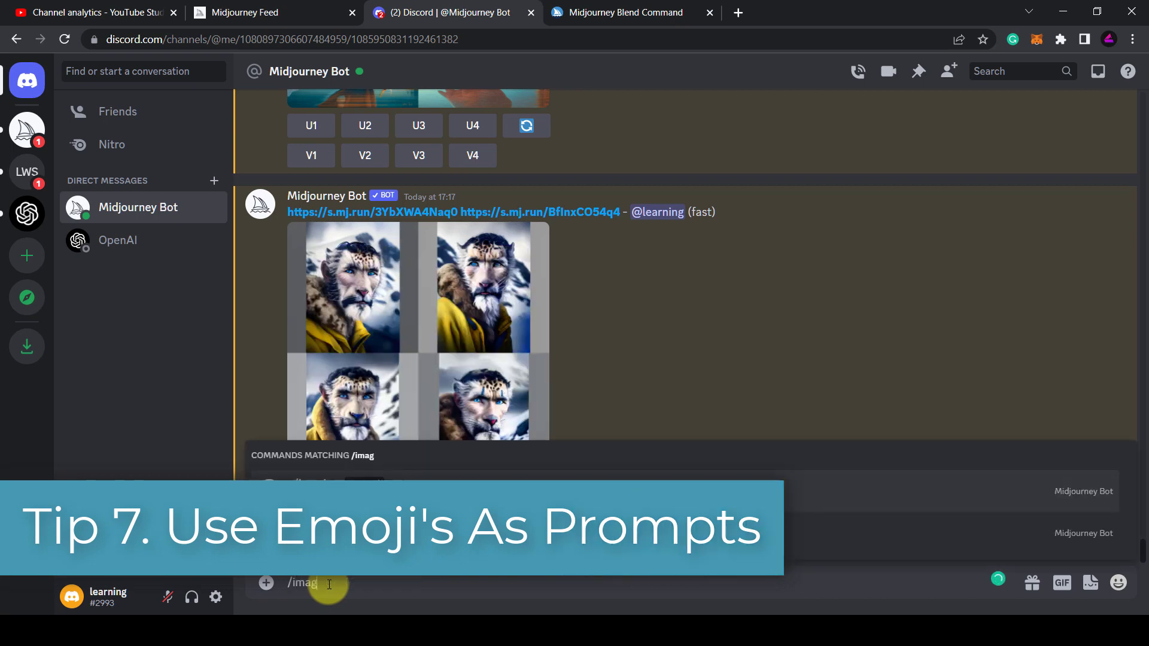
key("Tab")
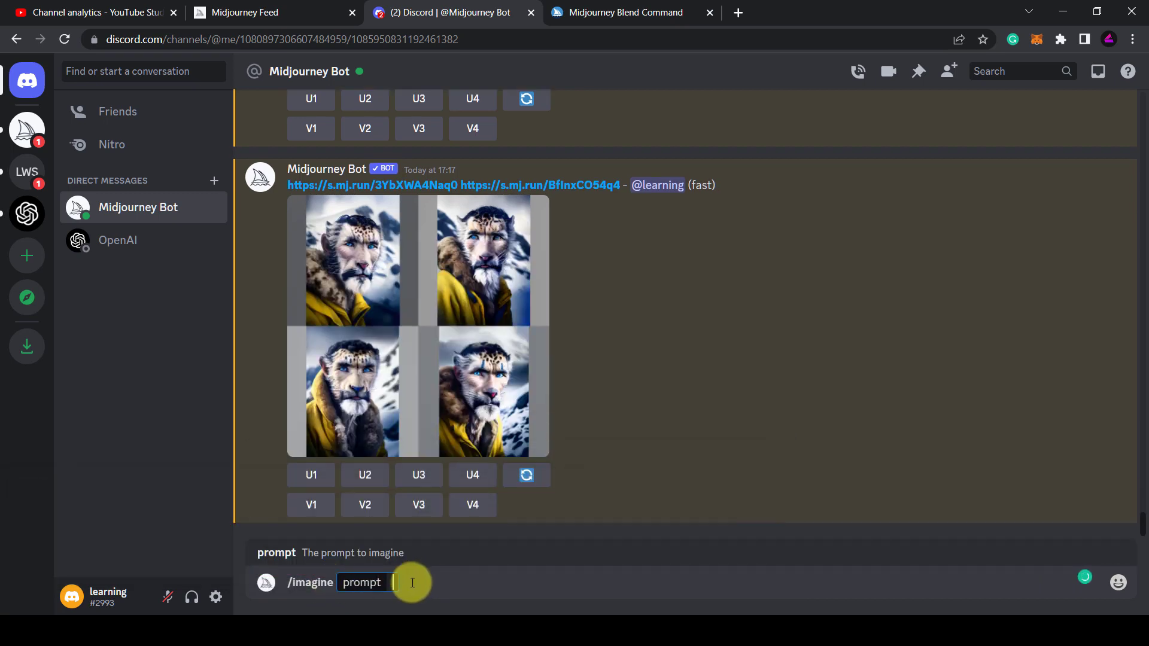
left_click(1120, 591)
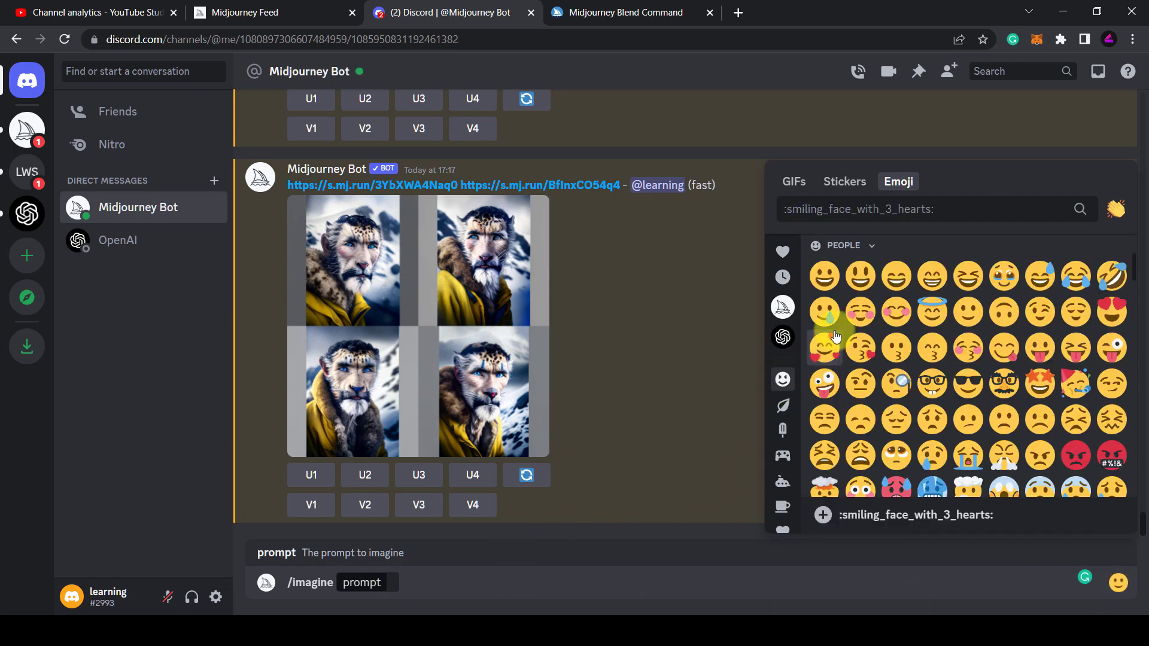
left_click(826, 287)
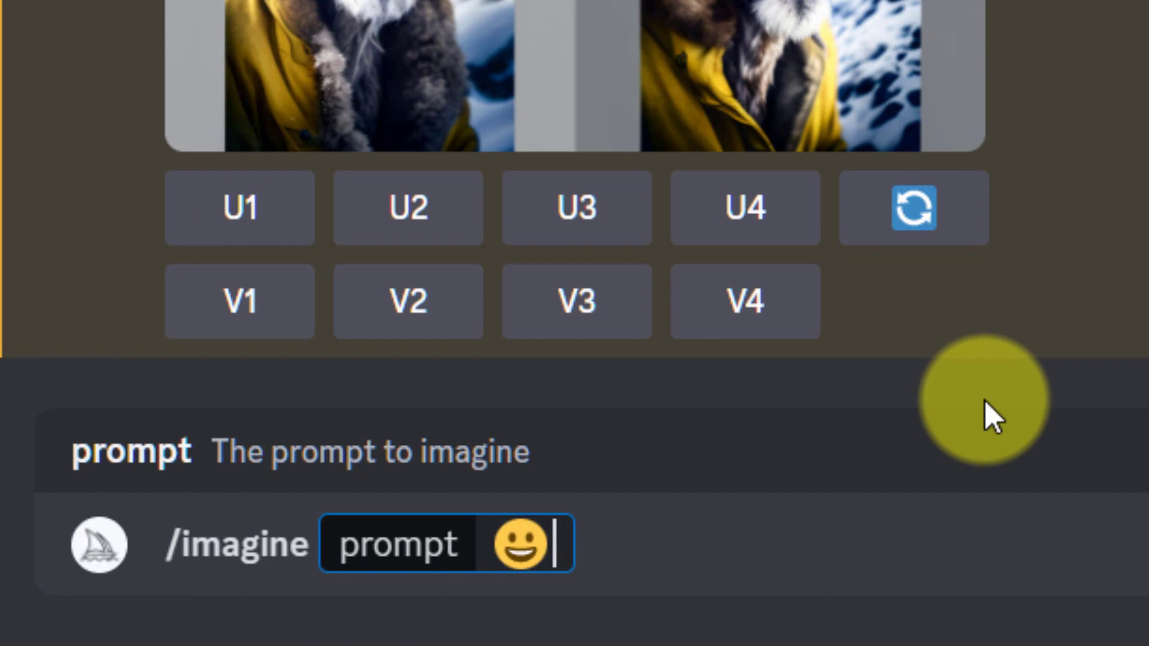
key("Return")
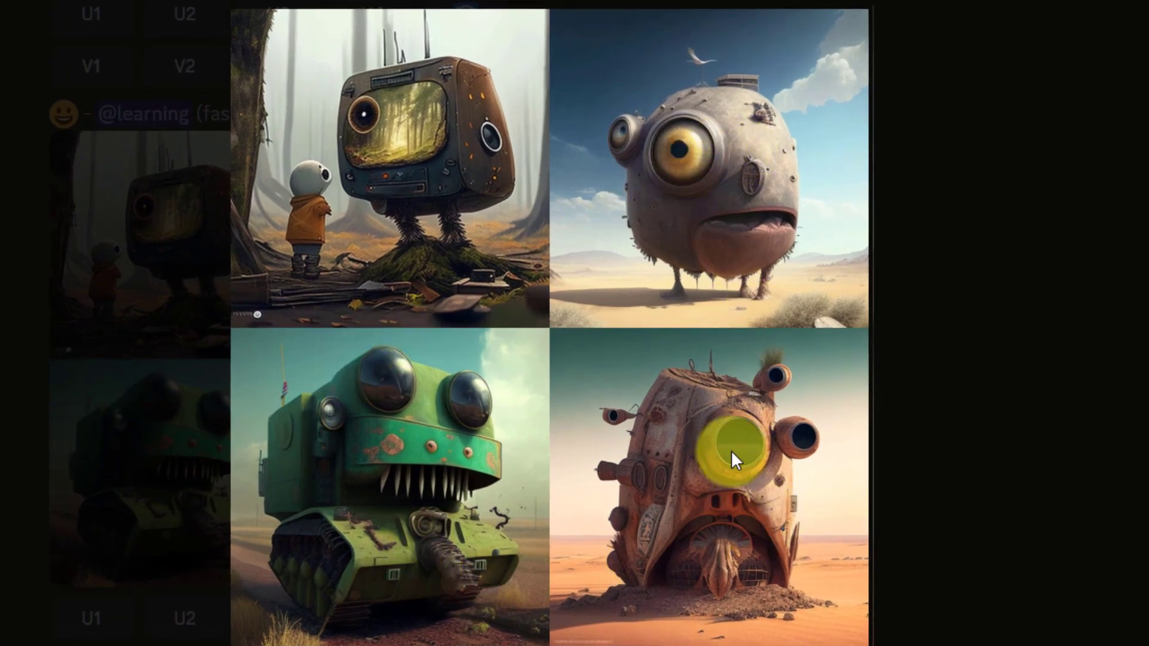
left_click(1010, 328)
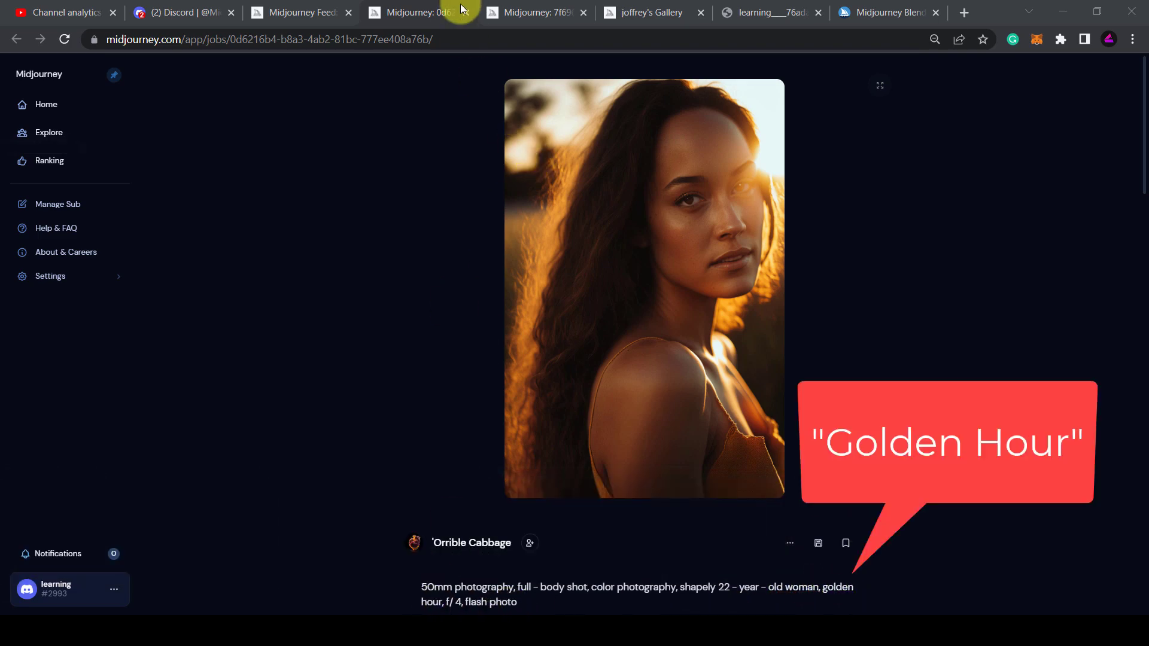
Switch to another saved Midjourney job page with a camera-term prompt like golden hour or EF 50mm.
left_click(508, 12)
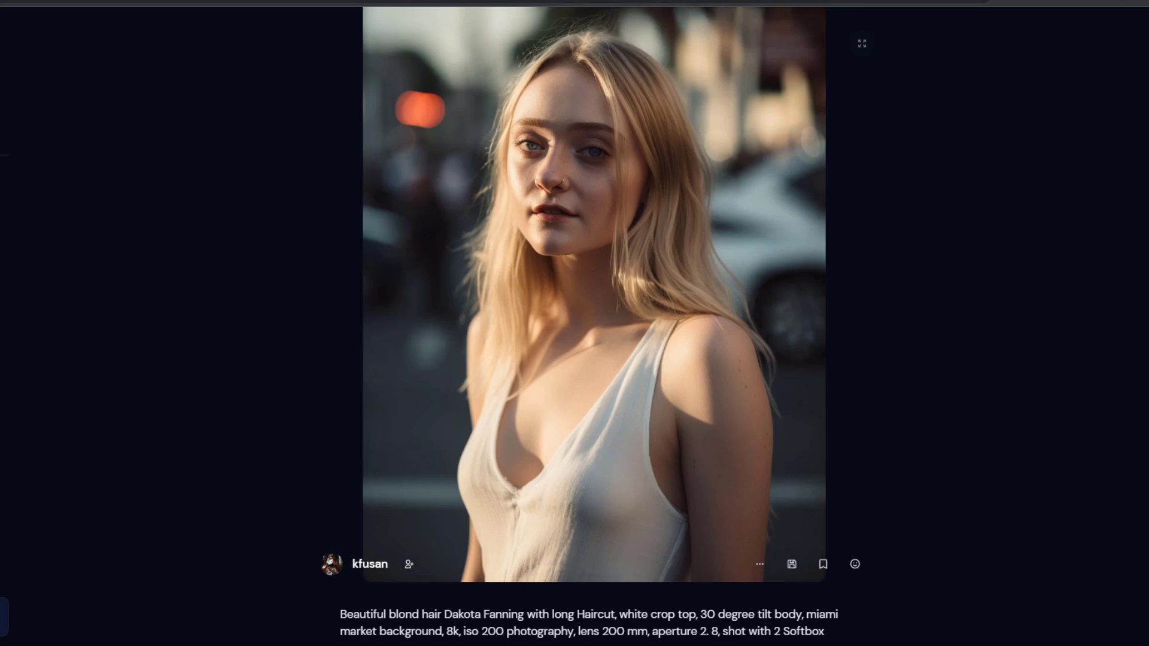
Move to the next example page, the black-and-white Italian villa photo and its prompt.
left_click(770, 16)
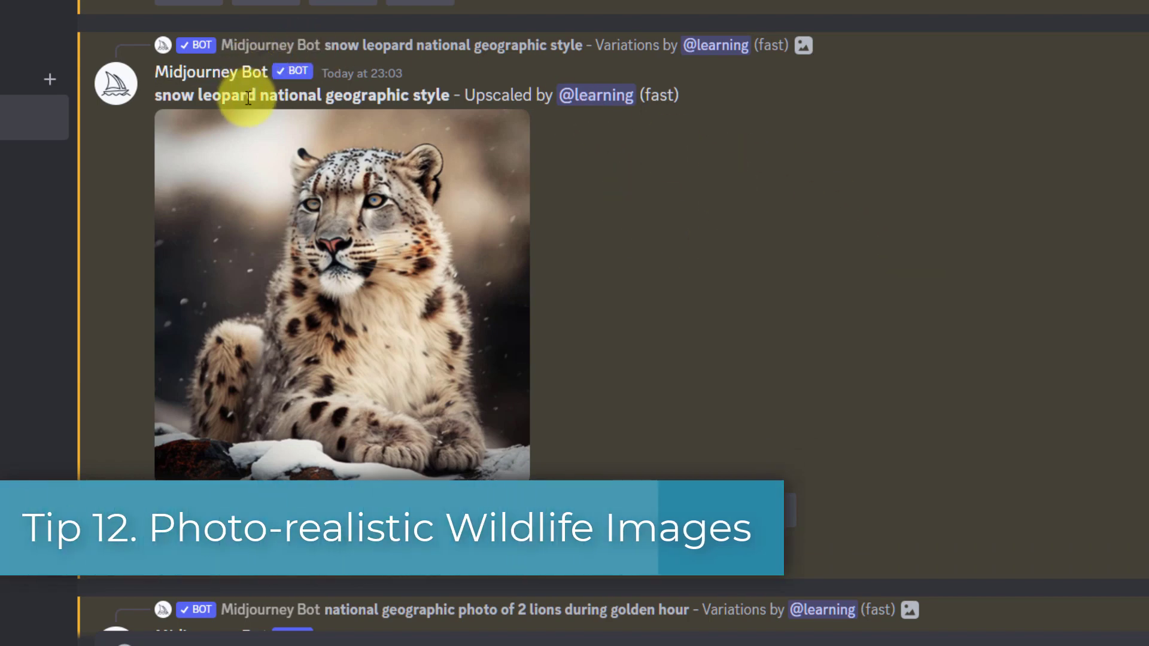
Highlight 'national geographic style' in the snow leopard prompt and 'national geographic photo' in the lions prompt.
left_click_drag(261, 97, 449, 98)
left_click(663, 195)
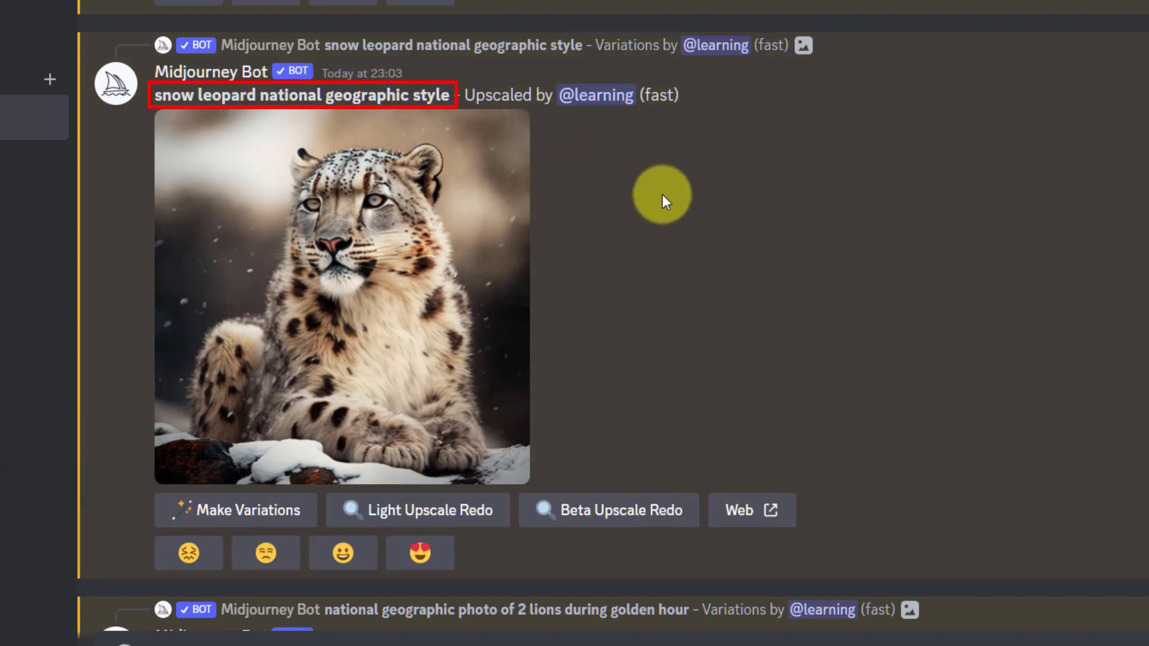
middle_click(856, 230)
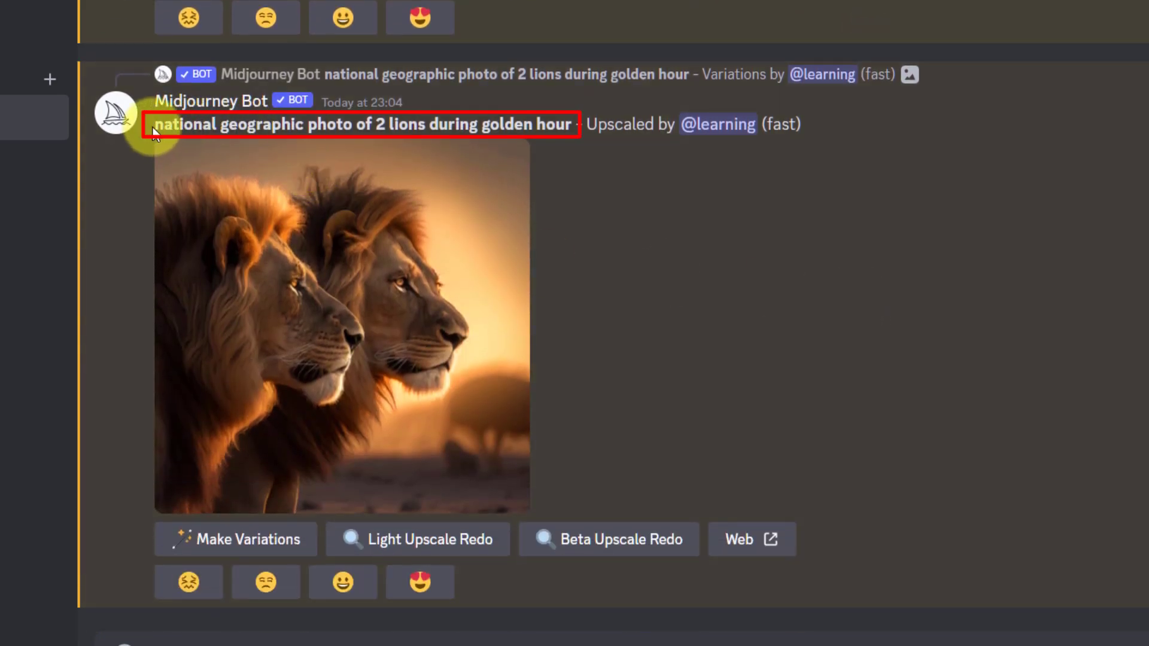
left_click_drag(156, 126, 348, 116)
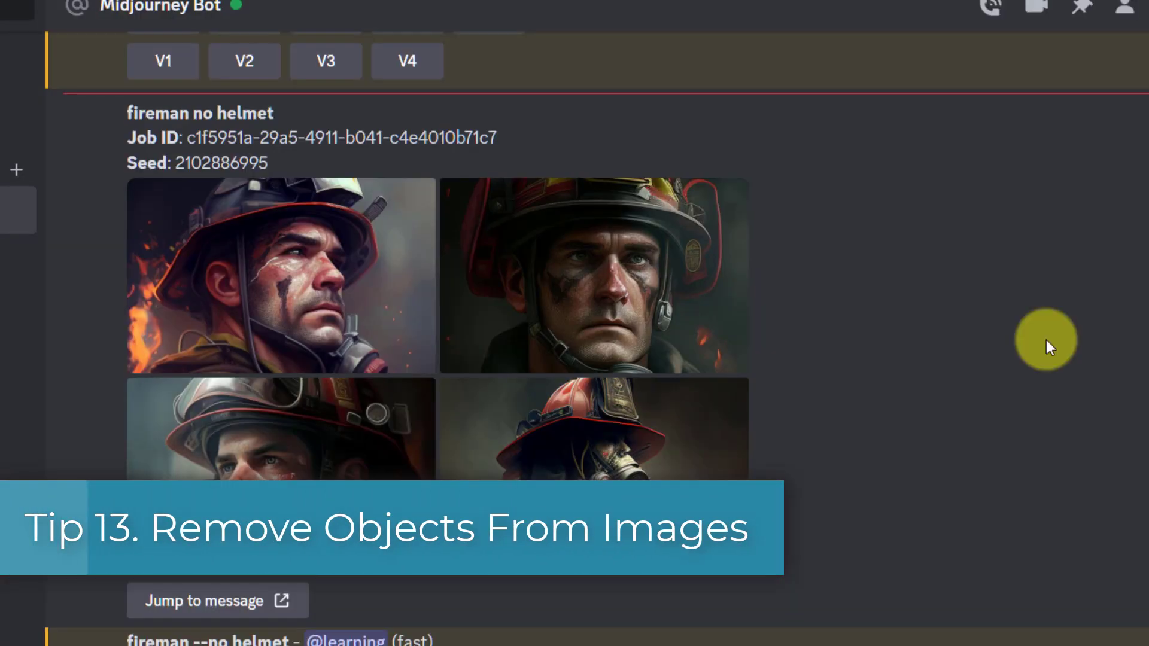
Highlight the 'fireman --no helmet' title and its --no parameter, then enlarge the fireman image grid.
left_click_drag(134, 113, 272, 109)
left_click(281, 111)
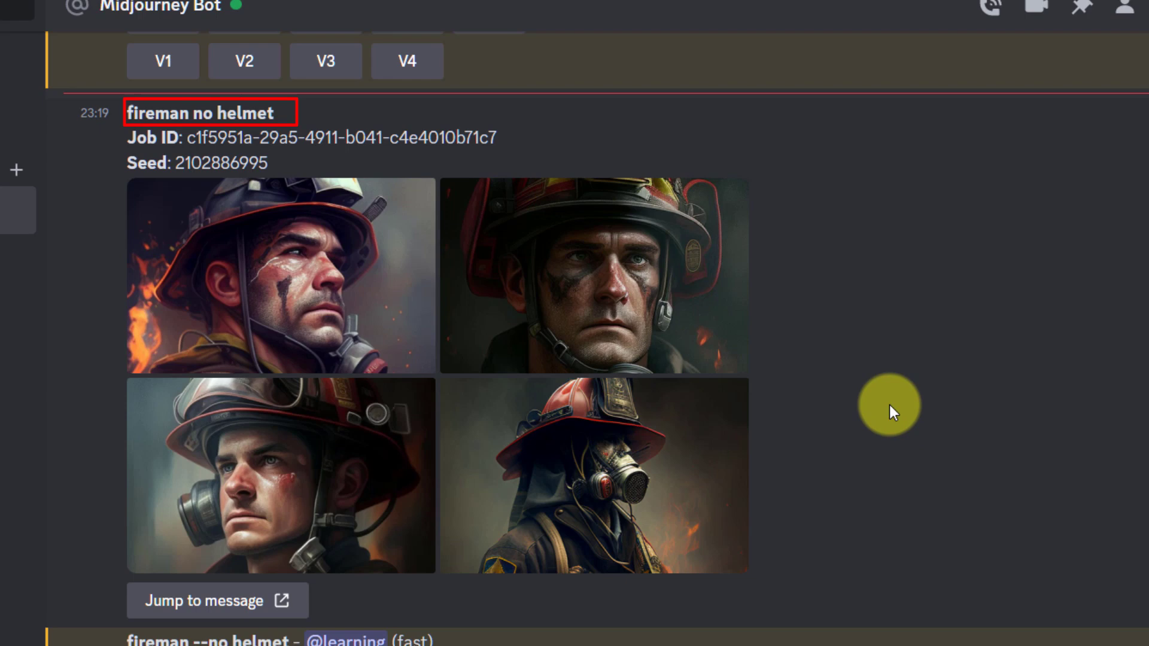
scroll(883, 397, "down", 8)
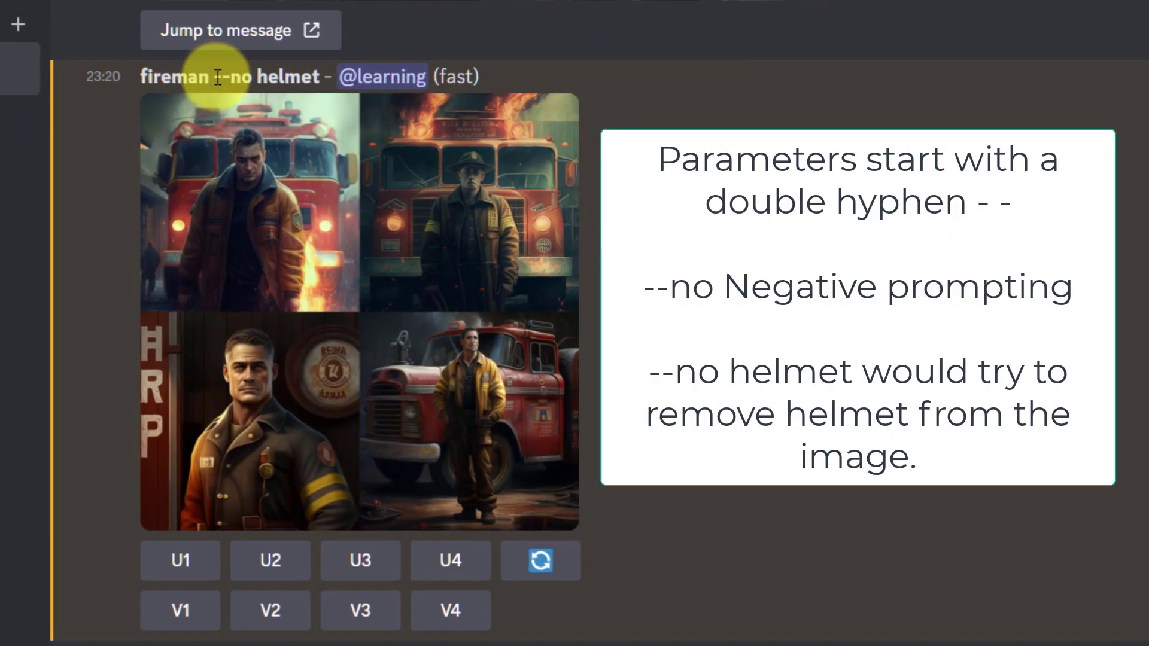
left_click_drag(214, 76, 319, 77)
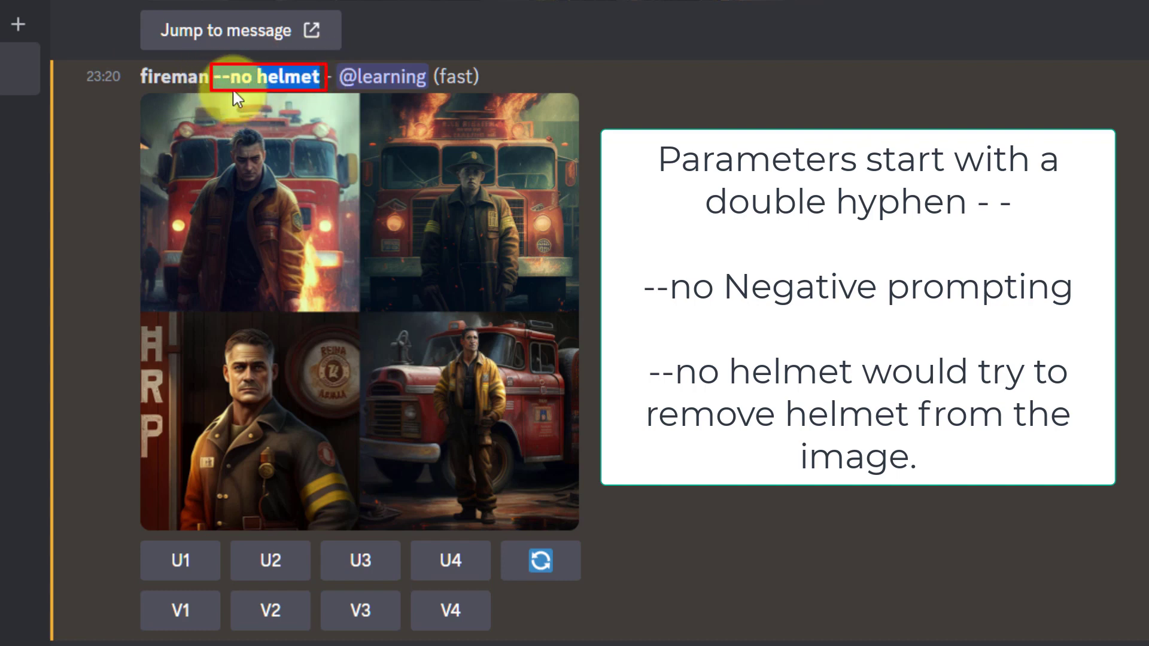
left_click(521, 284)
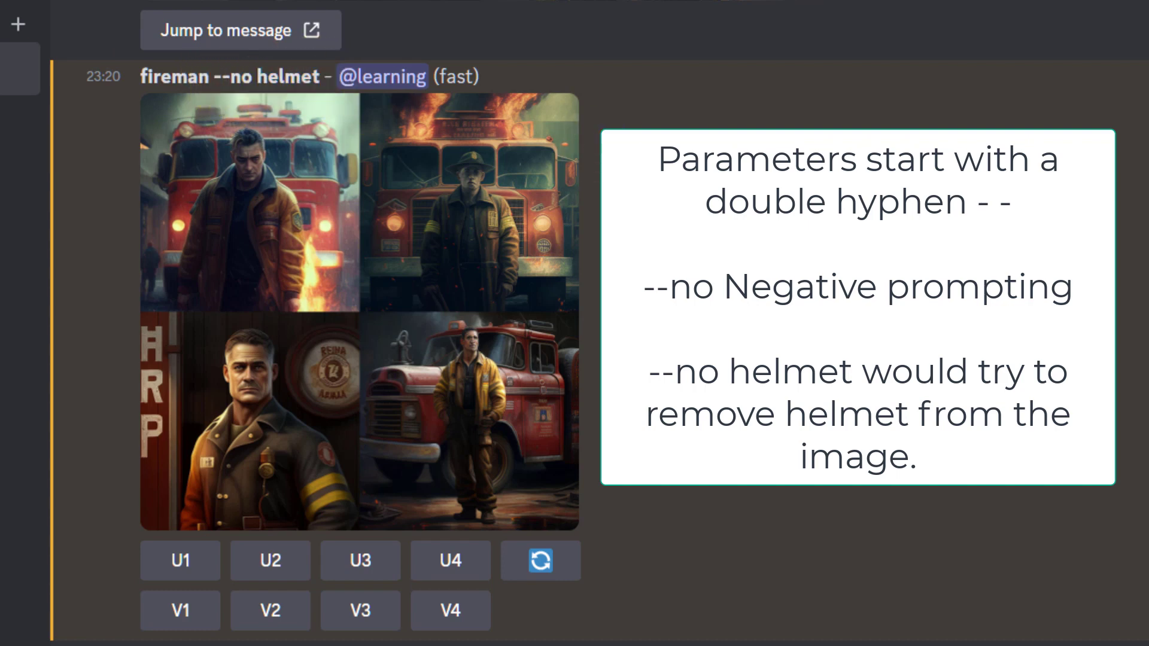
left_click(315, 337)
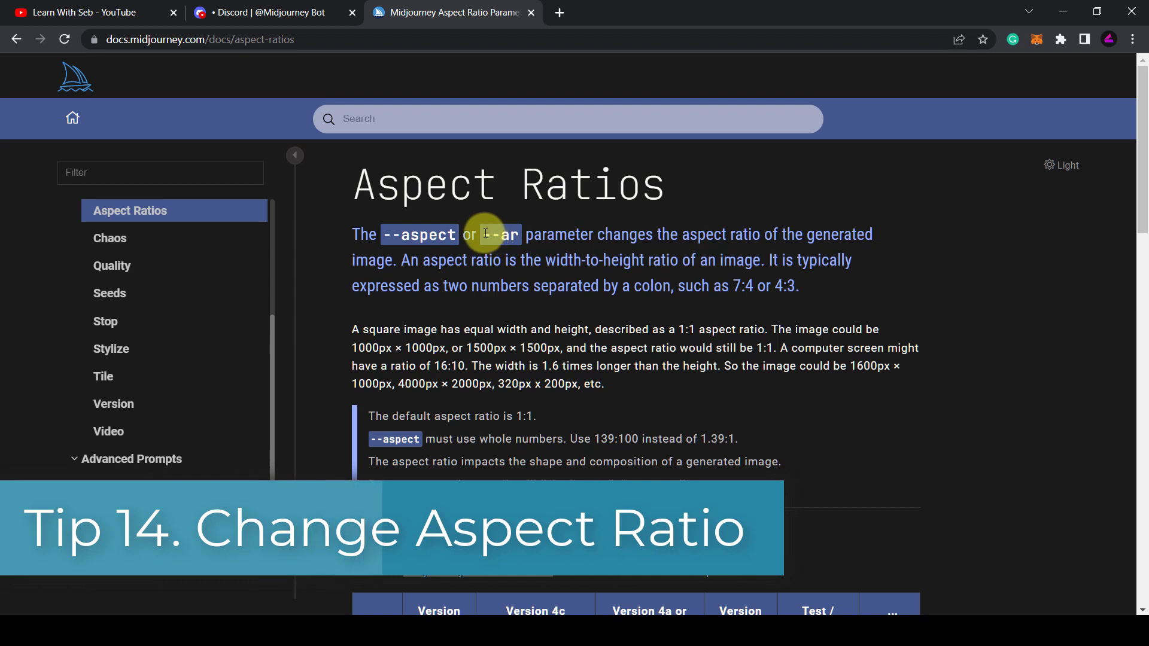
Scroll the Aspect Ratios page down to the Max Aspect Ratios table and poppy examples.
middle_click(889, 292)
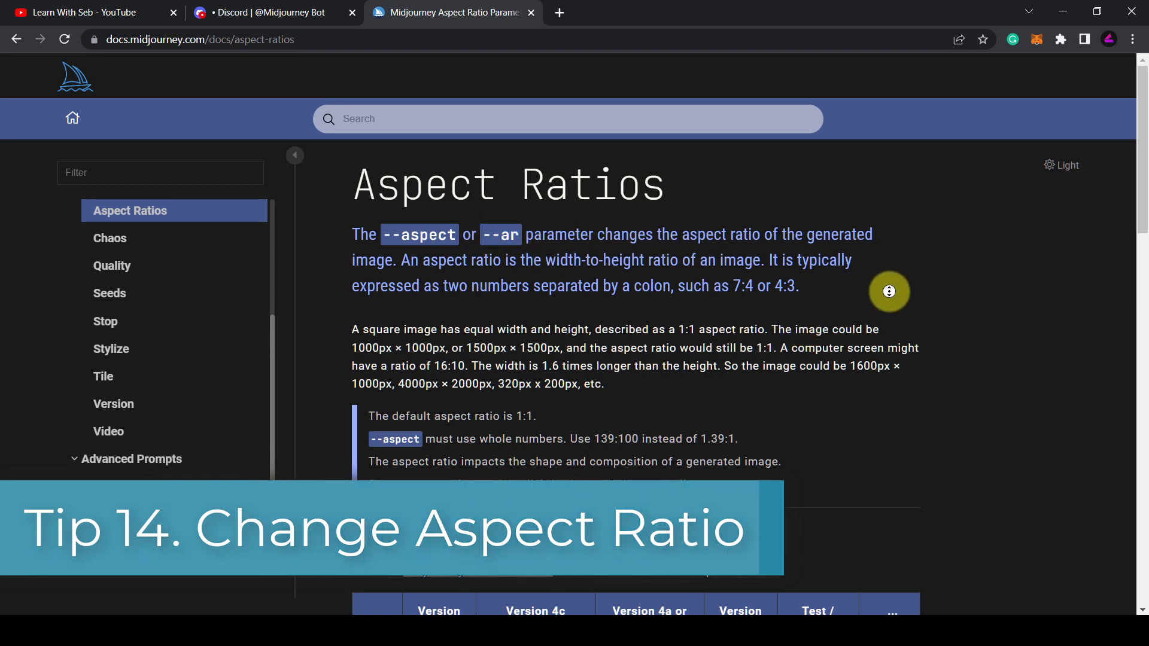
scroll(879, 354, "down", 3)
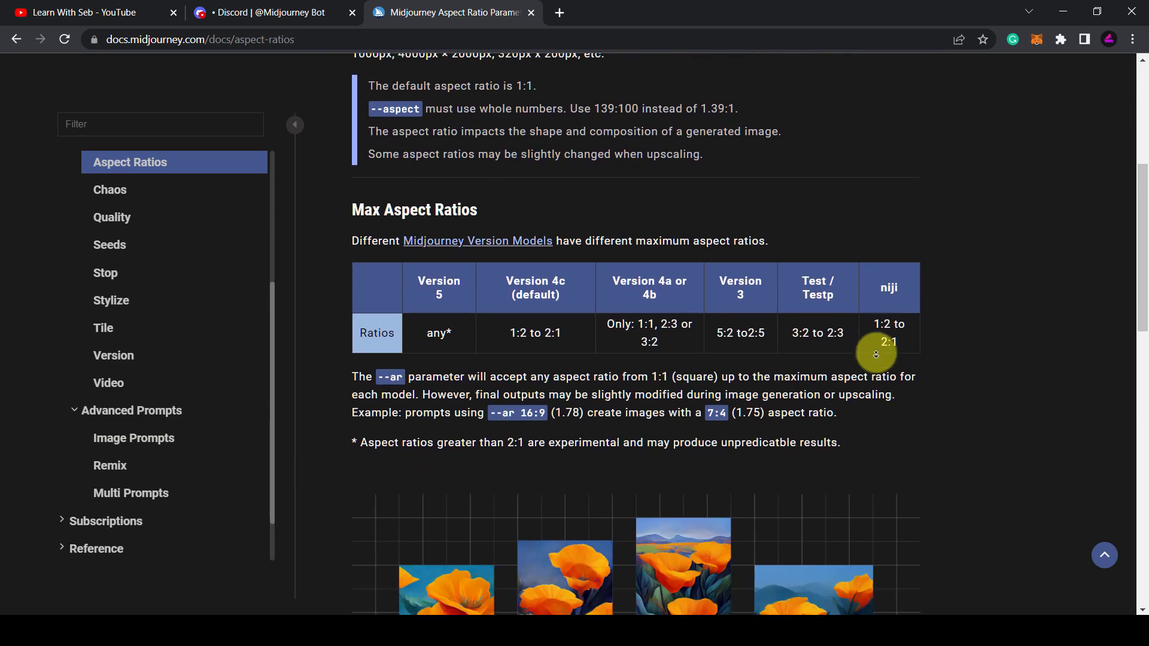
scroll(872, 324, "down", 10)
left_click(906, 320)
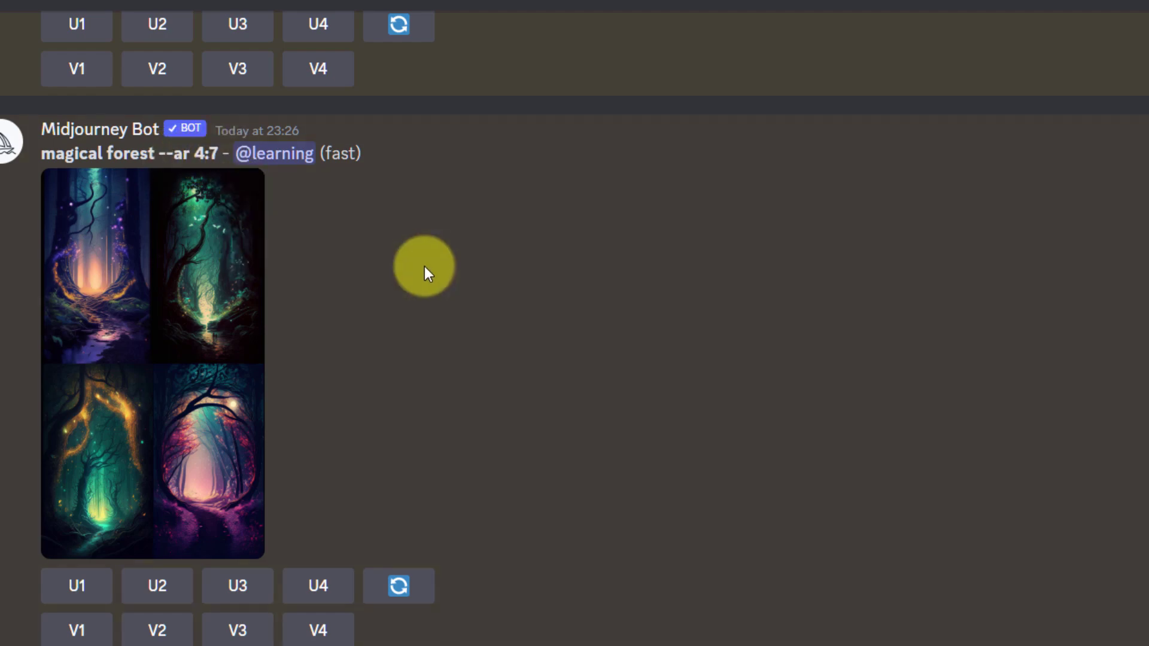
Scroll the chat past the 4:7 forest images to the 'magical forest --ar 7:4' result.
scroll(424, 263, "down", 1)
scroll(422, 261, "down", 5)
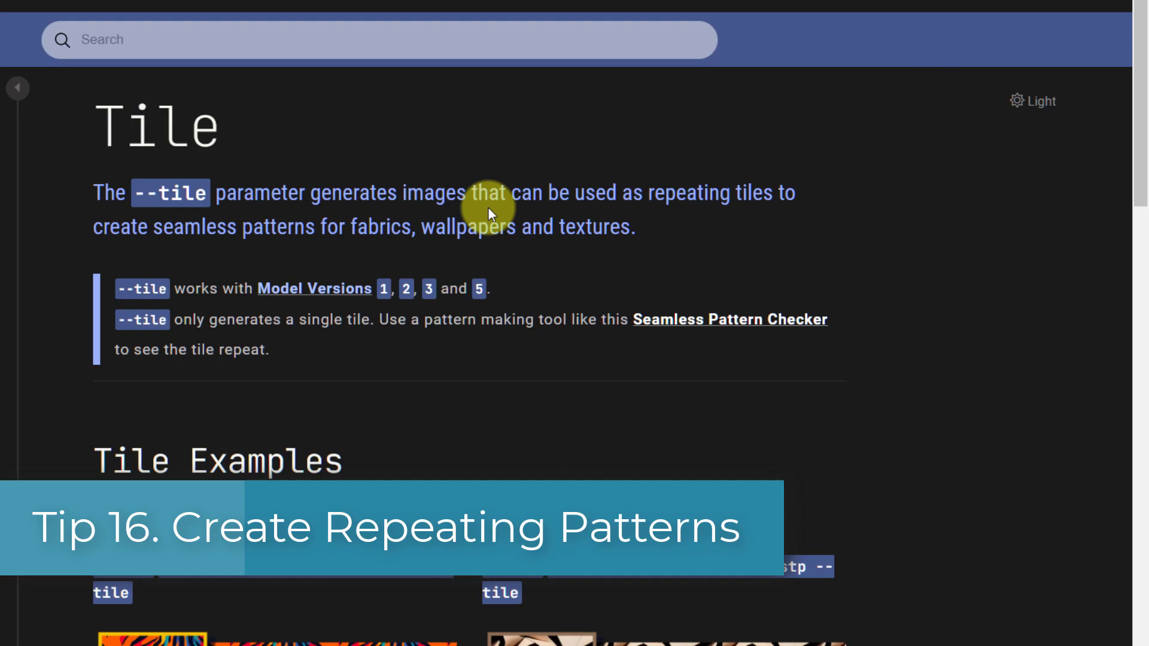
Scroll past the upscaled tiles and enlarge Image #4 of 'flowers --v 5 --tile'.
scroll(944, 349, "down", 8)
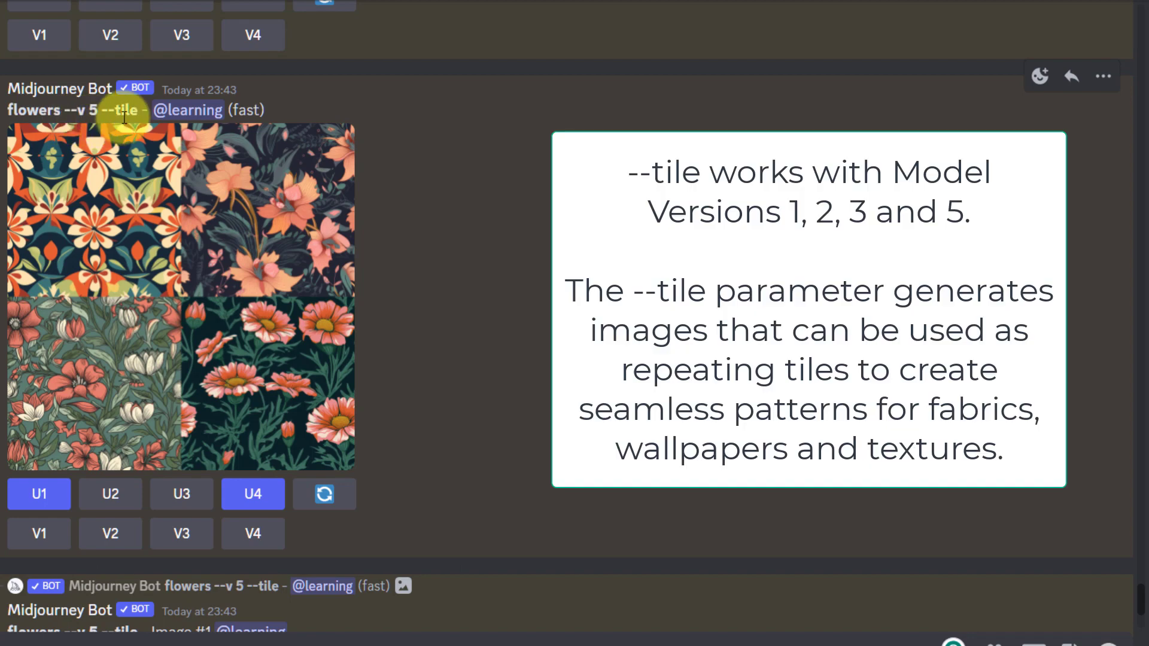
scroll(479, 315, "down", 8)
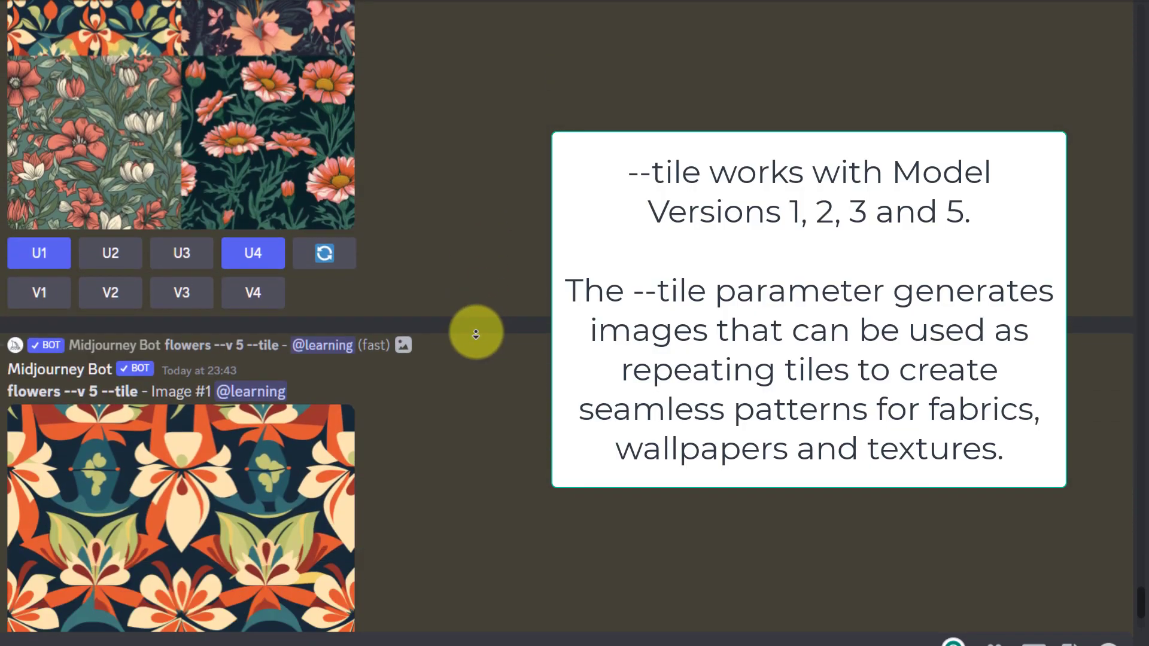
scroll(479, 275, "down", 9)
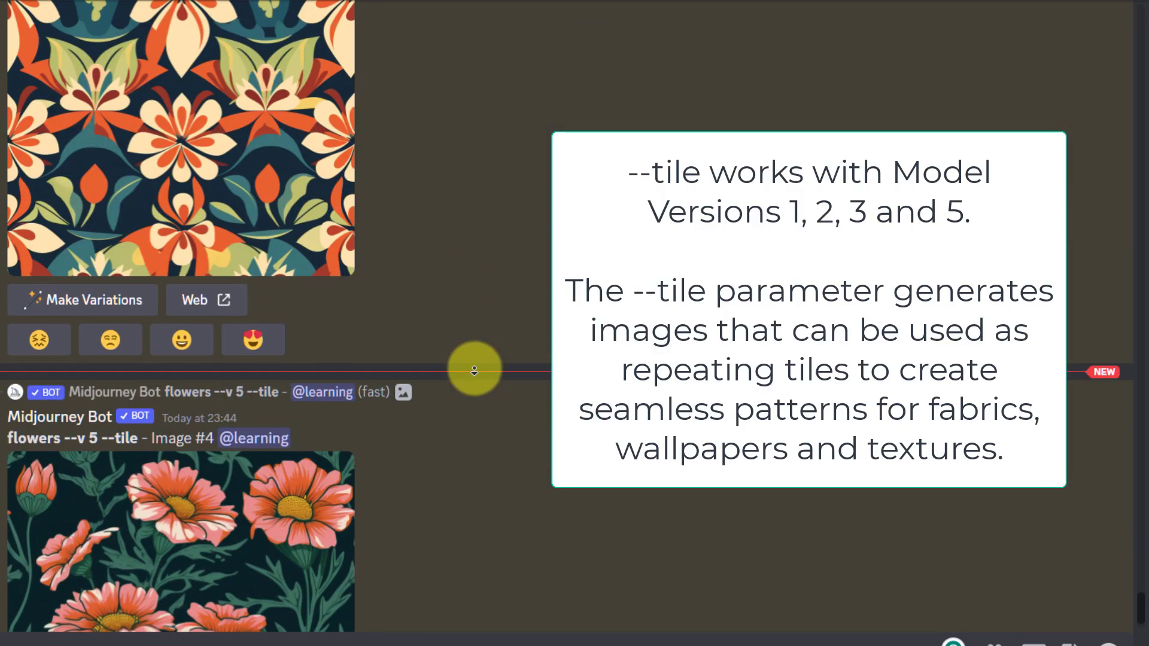
left_click(238, 321)
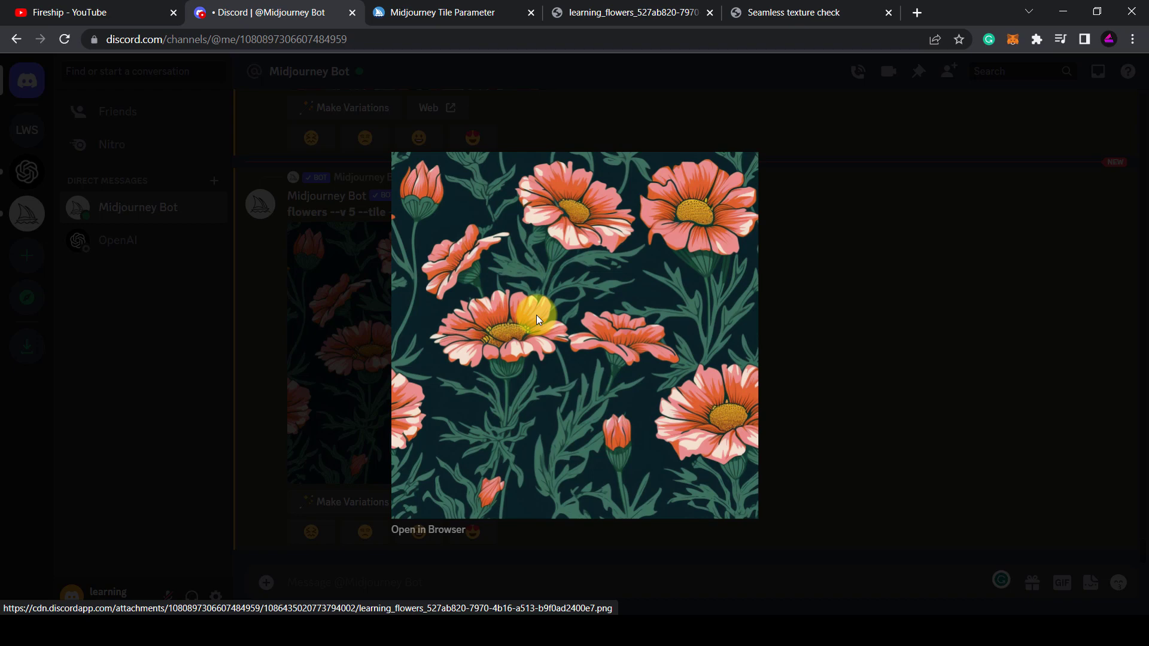
Drop the flower tile into Seamless Texture Checker and widen the tiles with the Tile width slider.
left_click_drag(558, 295, 890, 206)
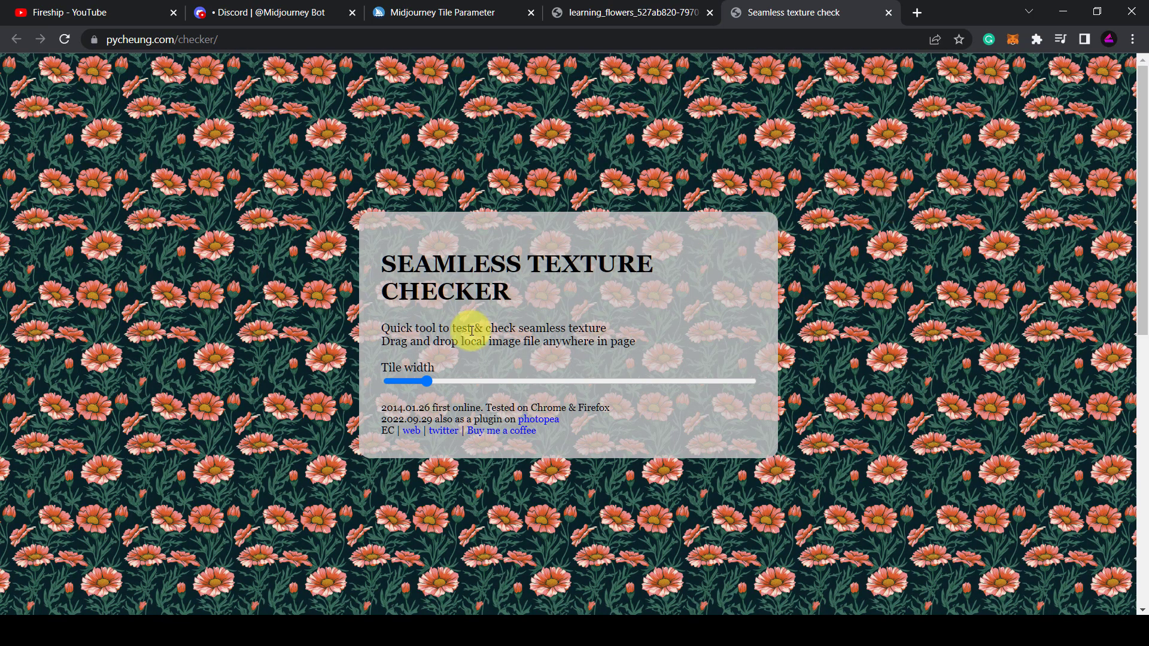
scroll(273, 291, "down", 5)
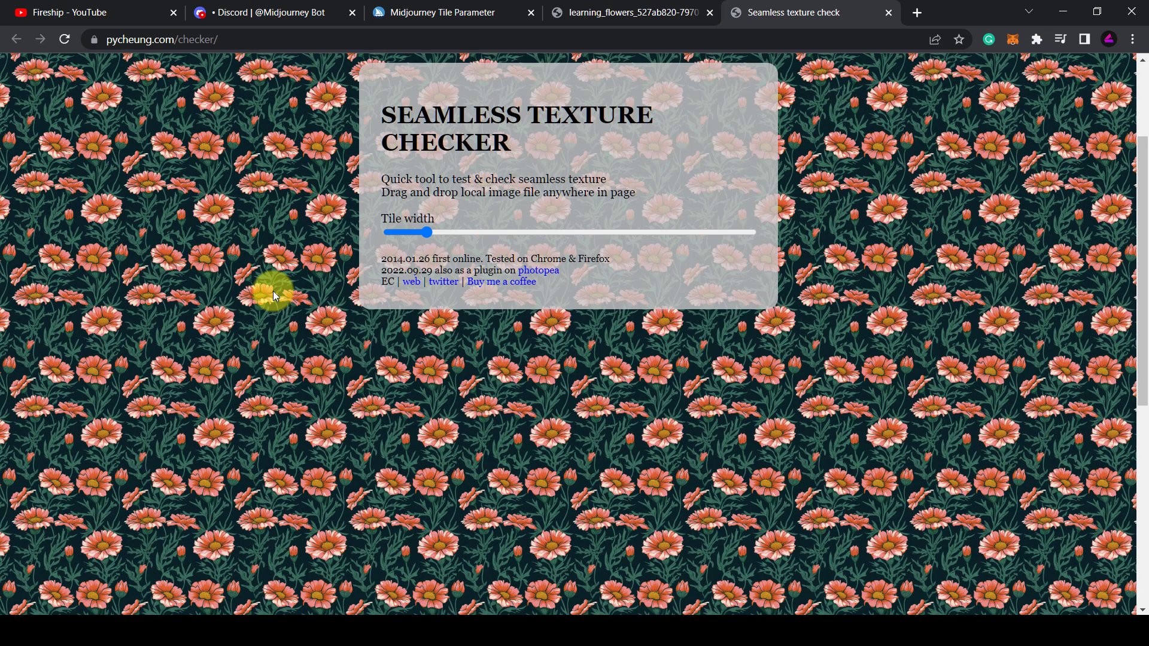
scroll(265, 303, "up", 5)
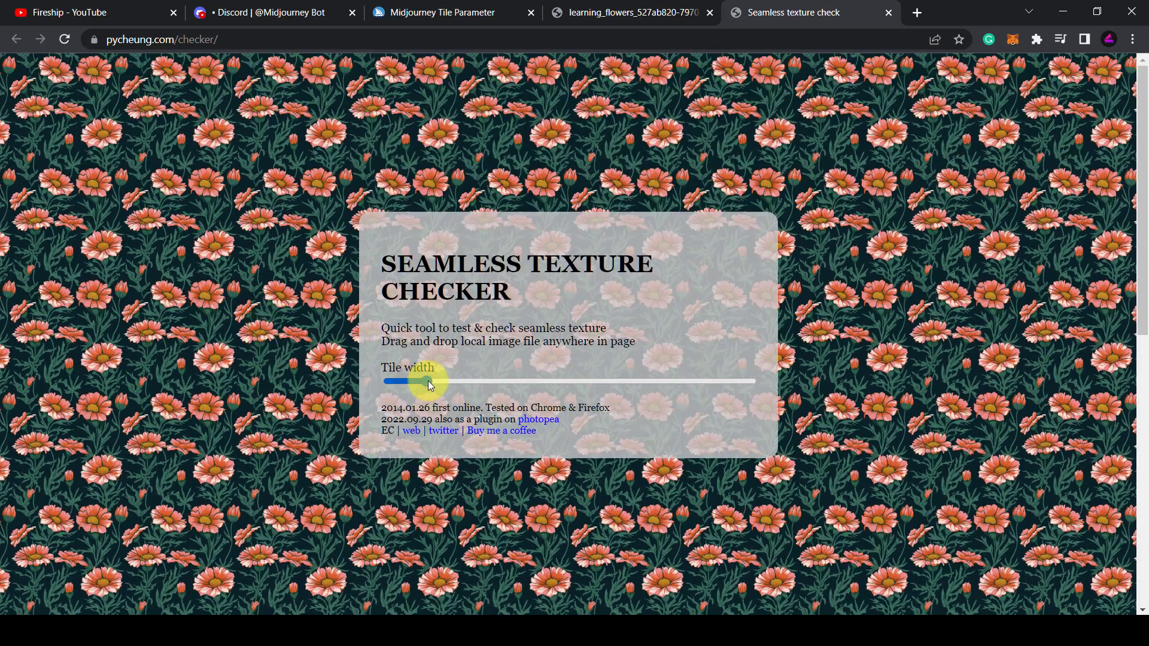
left_click_drag(428, 380, 508, 389)
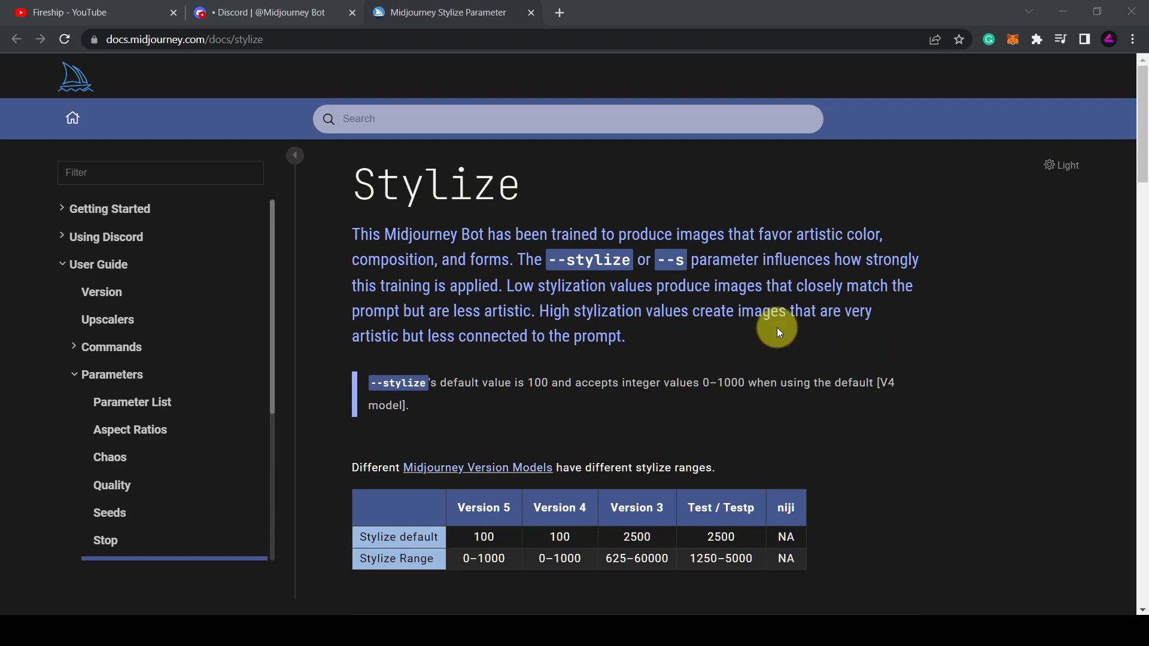
Highlight the 'apple --stylize 1' prompt, then scroll down and highlight --stylize in 'apple --stylize 750'.
left_click(303, 12)
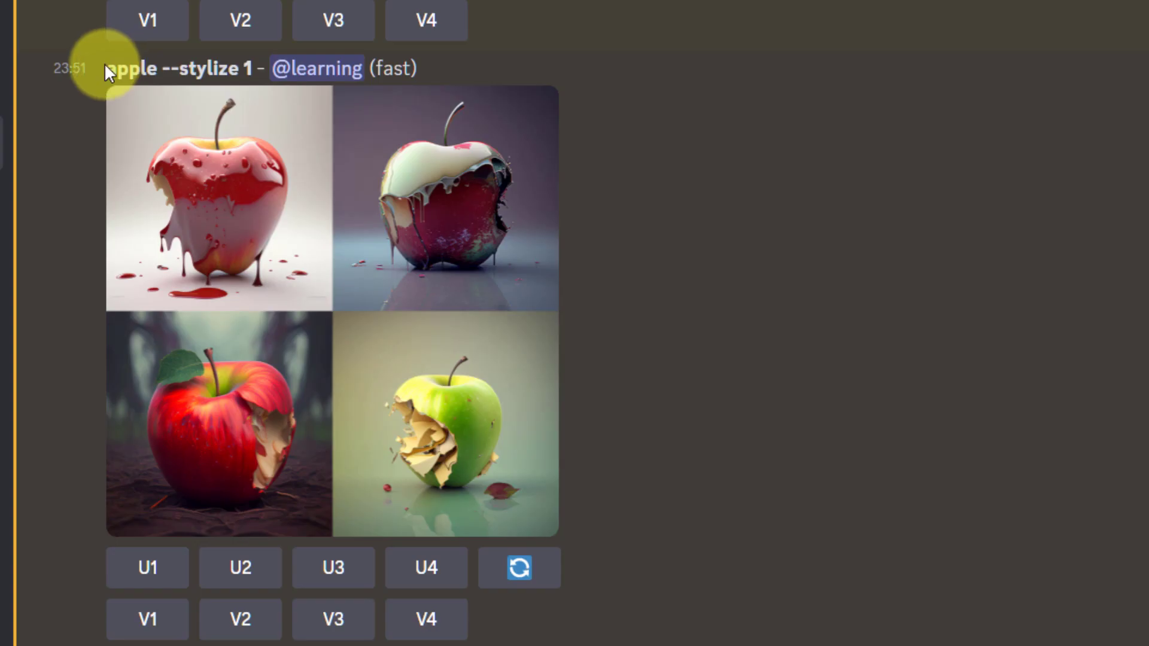
left_click_drag(105, 67, 266, 78)
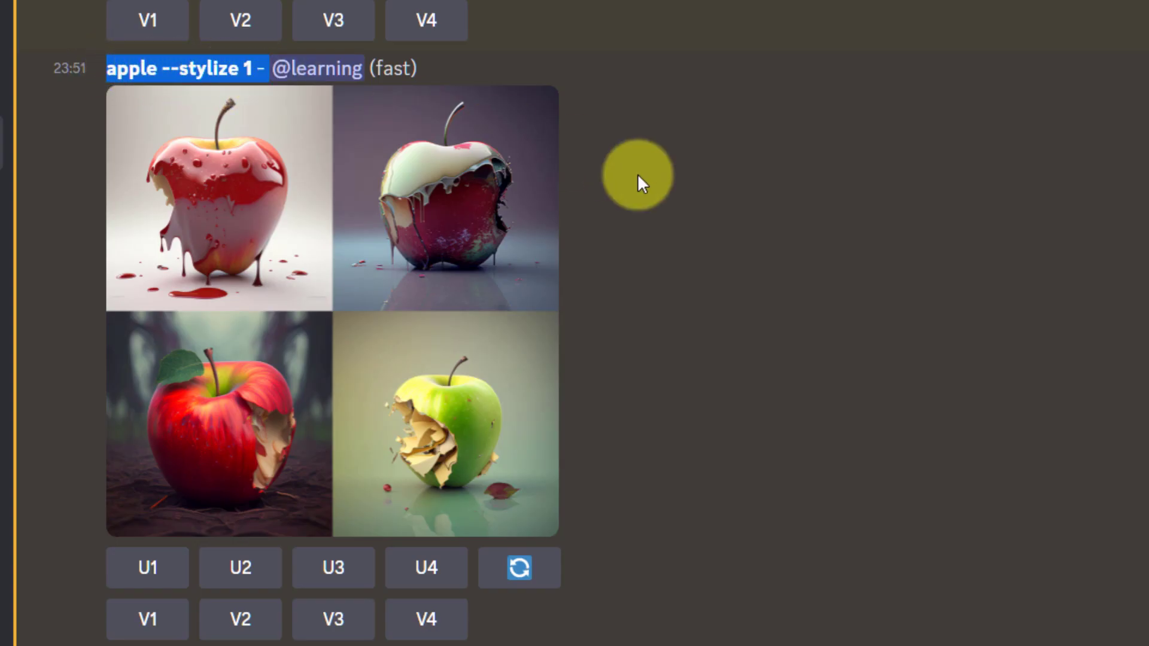
left_click(611, 191)
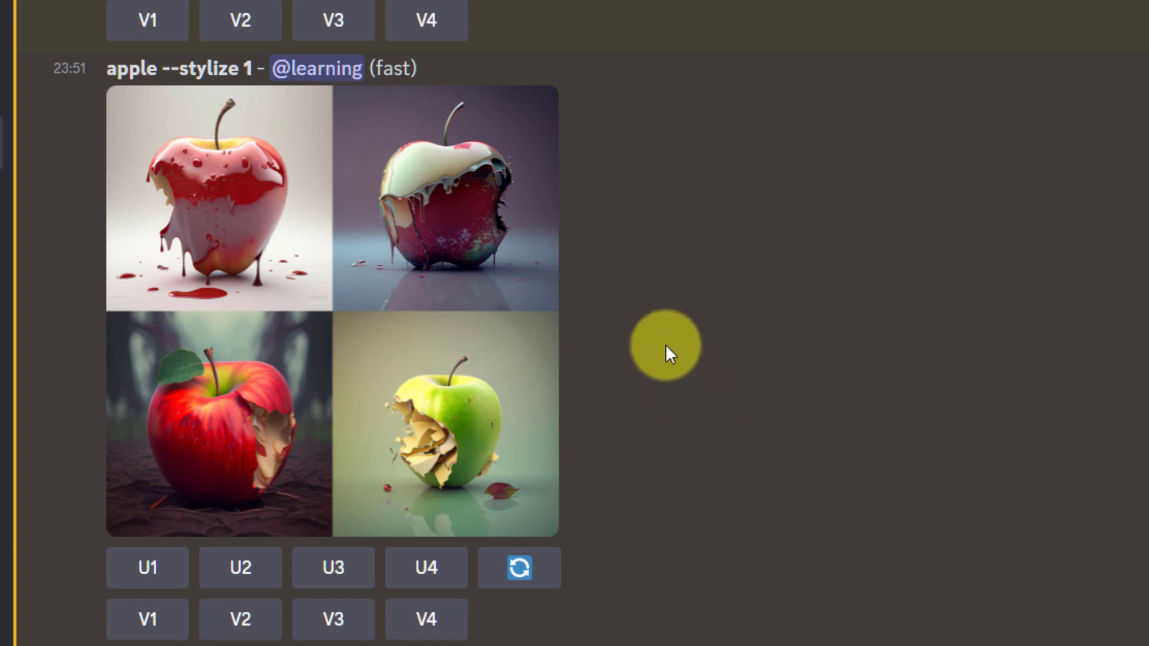
scroll(666, 343, "down", 7)
scroll(706, 411, "down", 2)
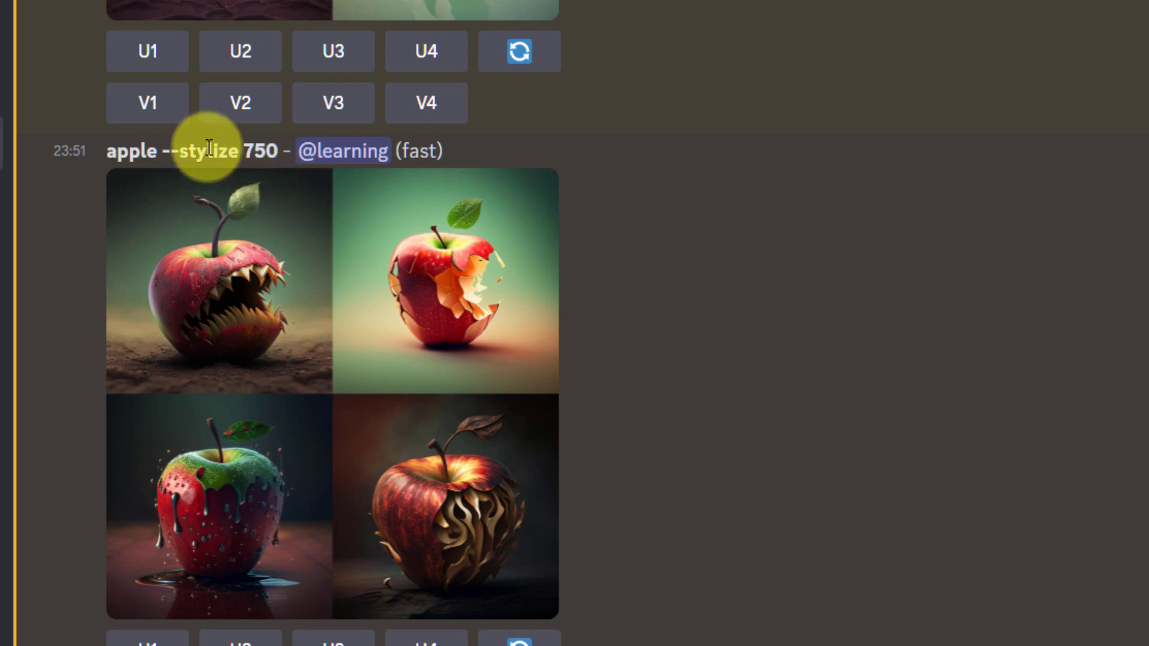
left_click_drag(162, 149, 225, 150)
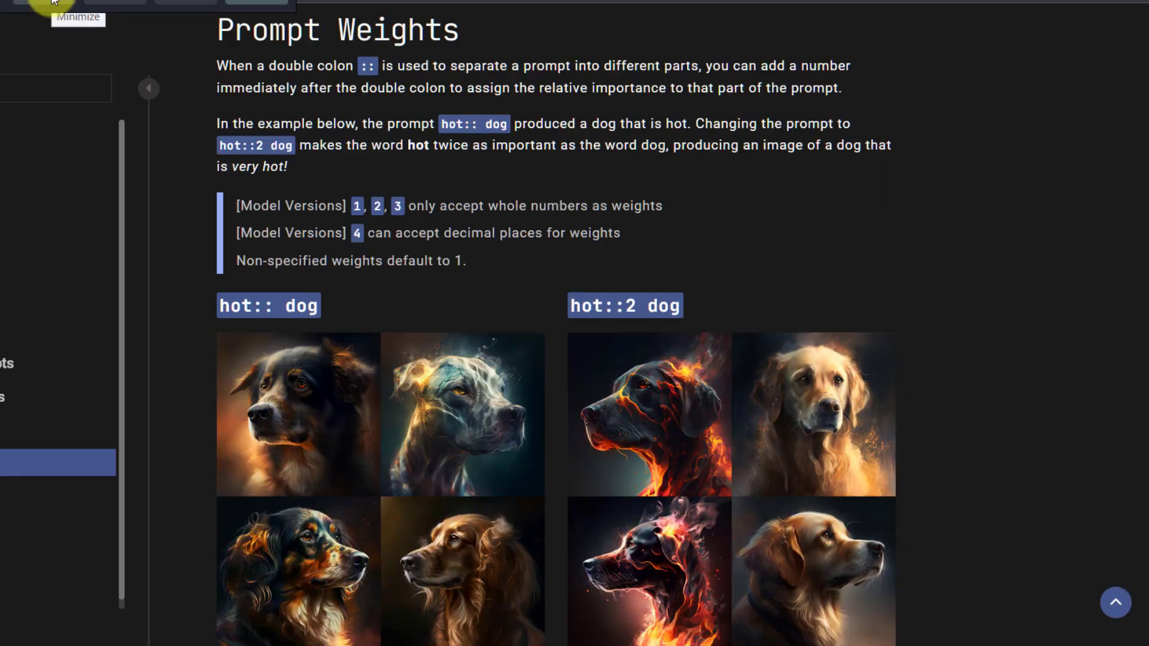
Autoscroll the Prompt Weights section just past the hot:: dog and hot::2 dog examples.
left_click(53, 2)
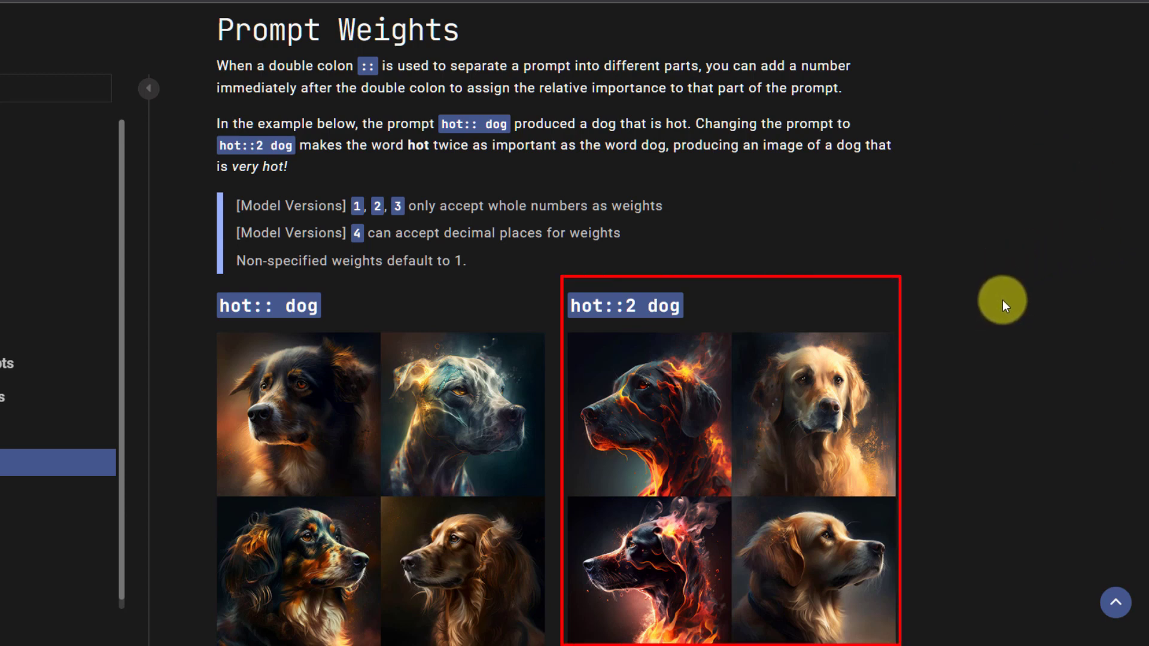
middle_click(1003, 301)
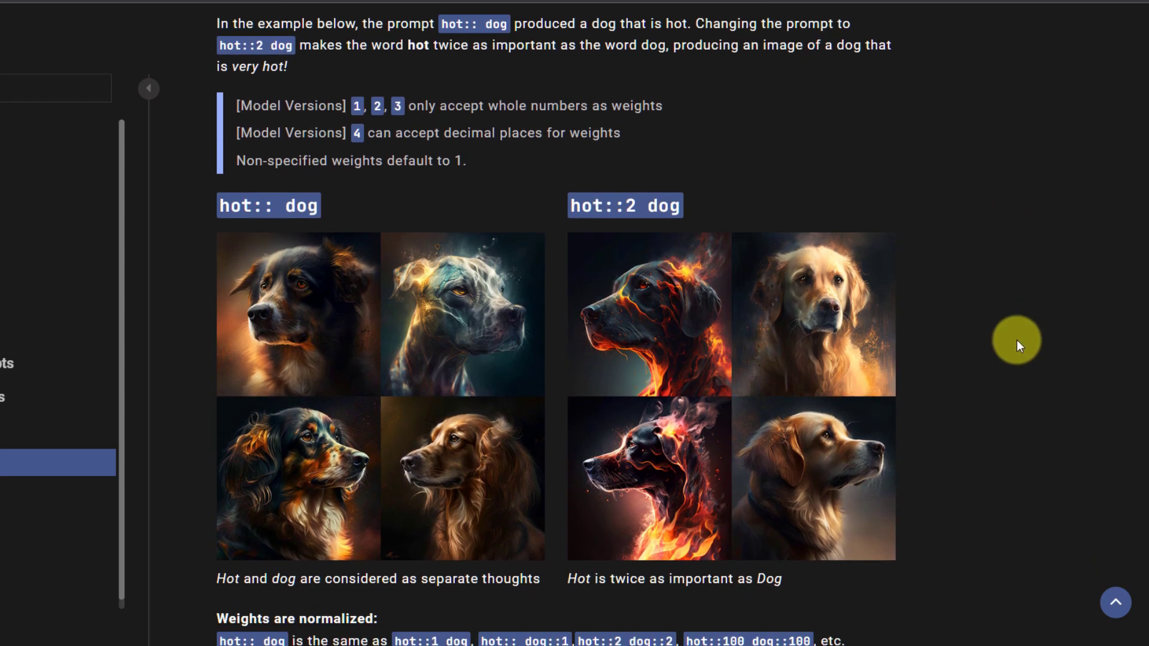
middle_click(1018, 341)
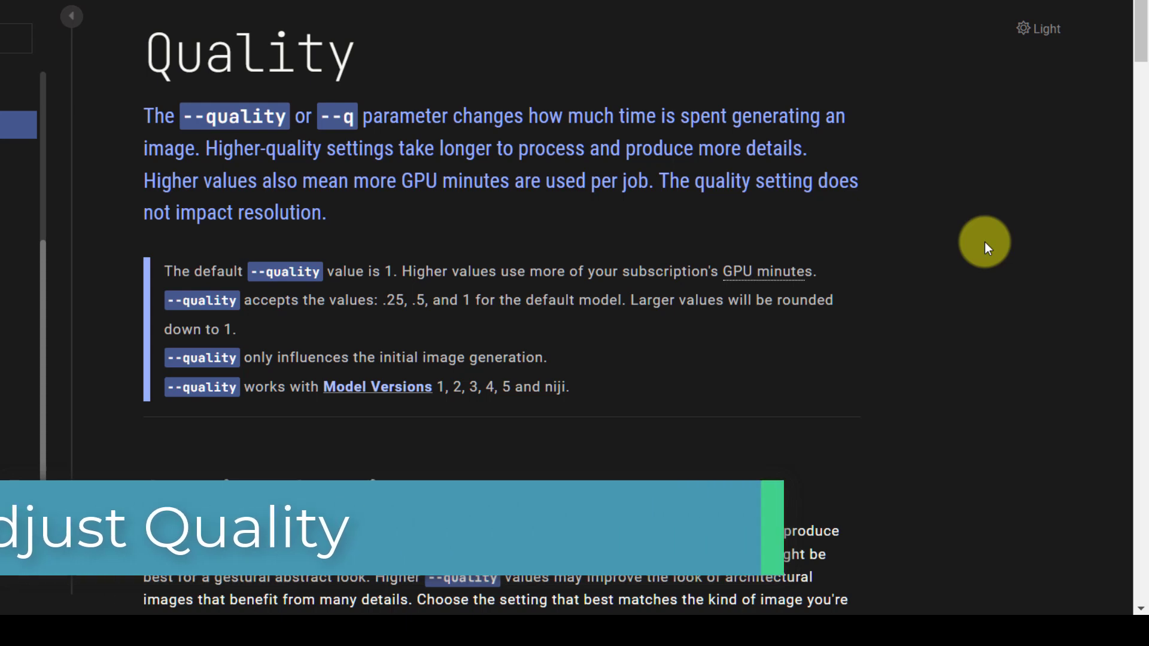
Scroll the Quality page through the Version 5 examples down to the --quality 2 result.
middle_click(982, 269)
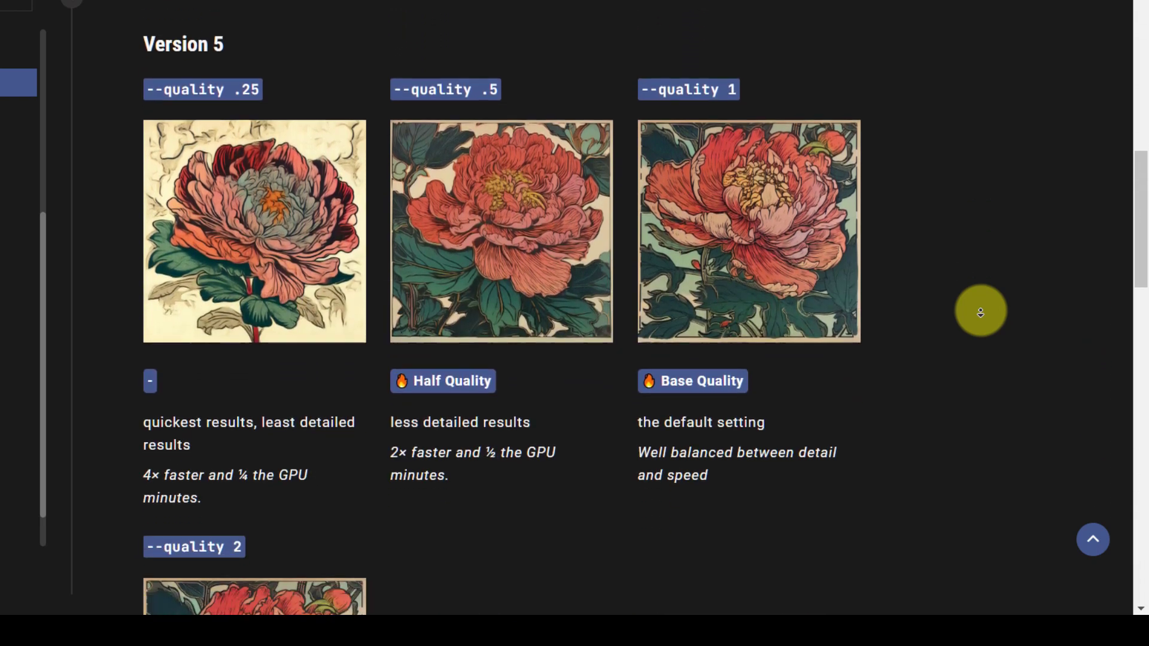
middle_click(981, 311)
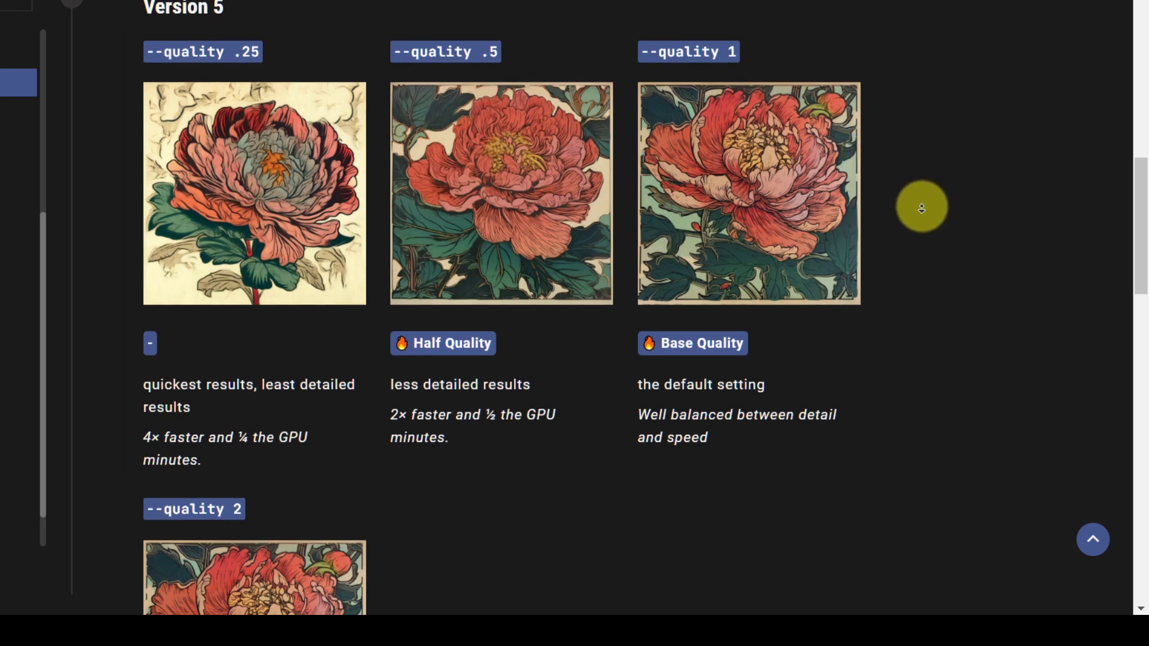
scroll(918, 205, "down", 3)
scroll(919, 223, "down", 4)
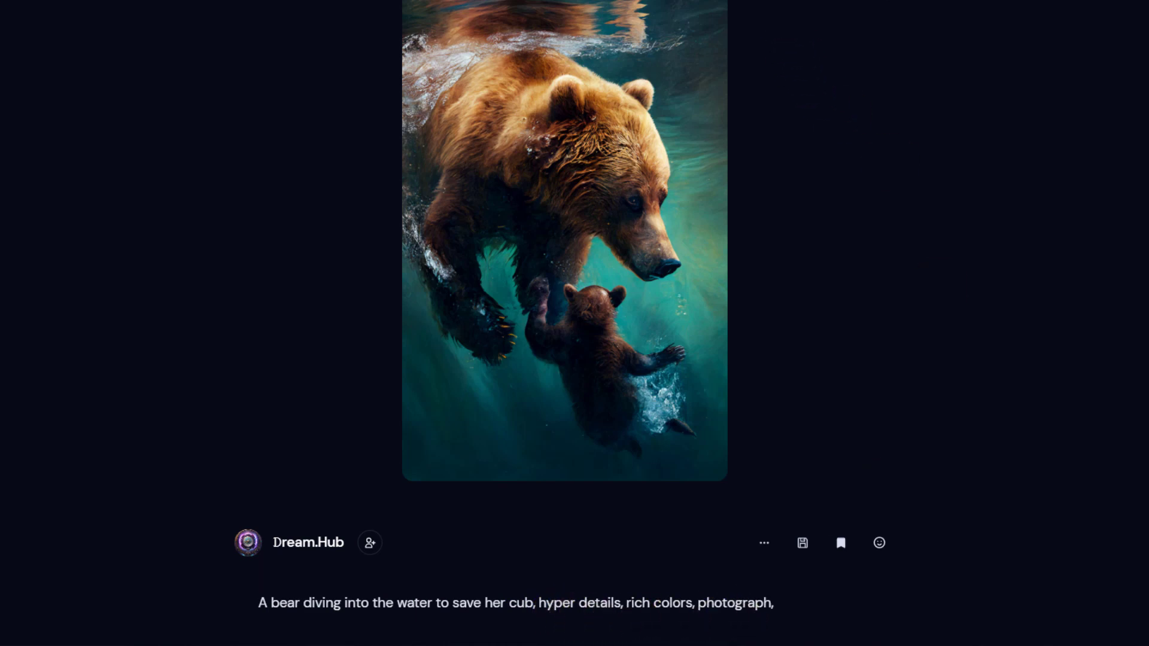
Advance from the bear post to the 'Astronaut recursive' showcase post with the right arrow key.
key("Right")
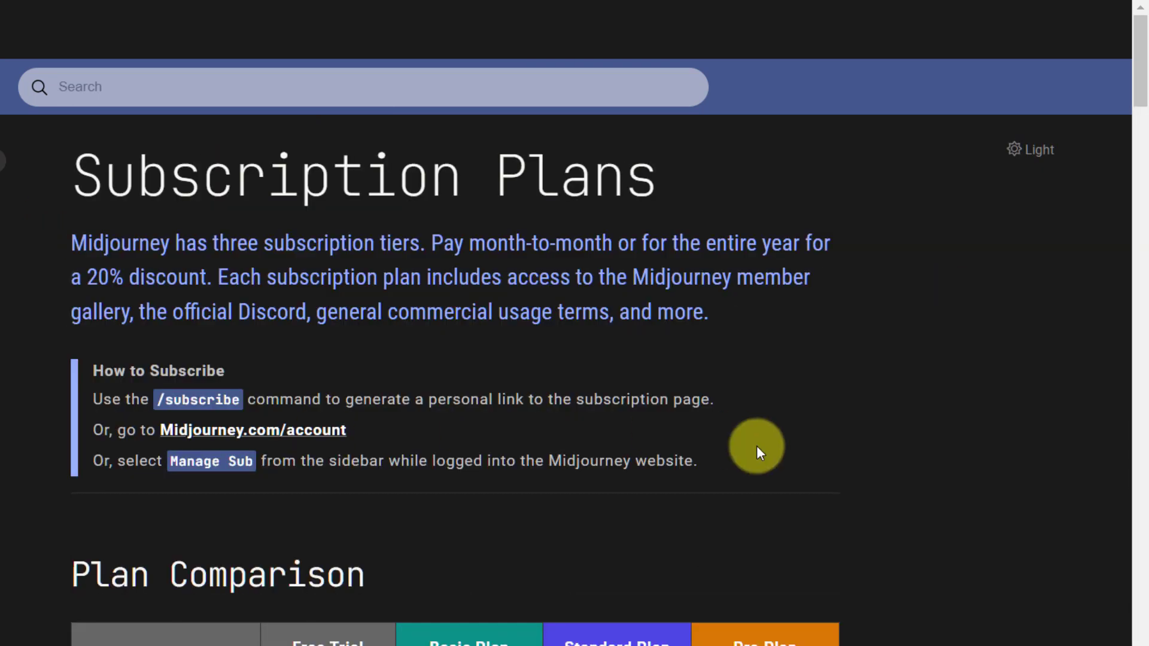
Scroll to the Plan Comparison table and briefly highlight its Stealth Mode row.
middle_click(934, 328)
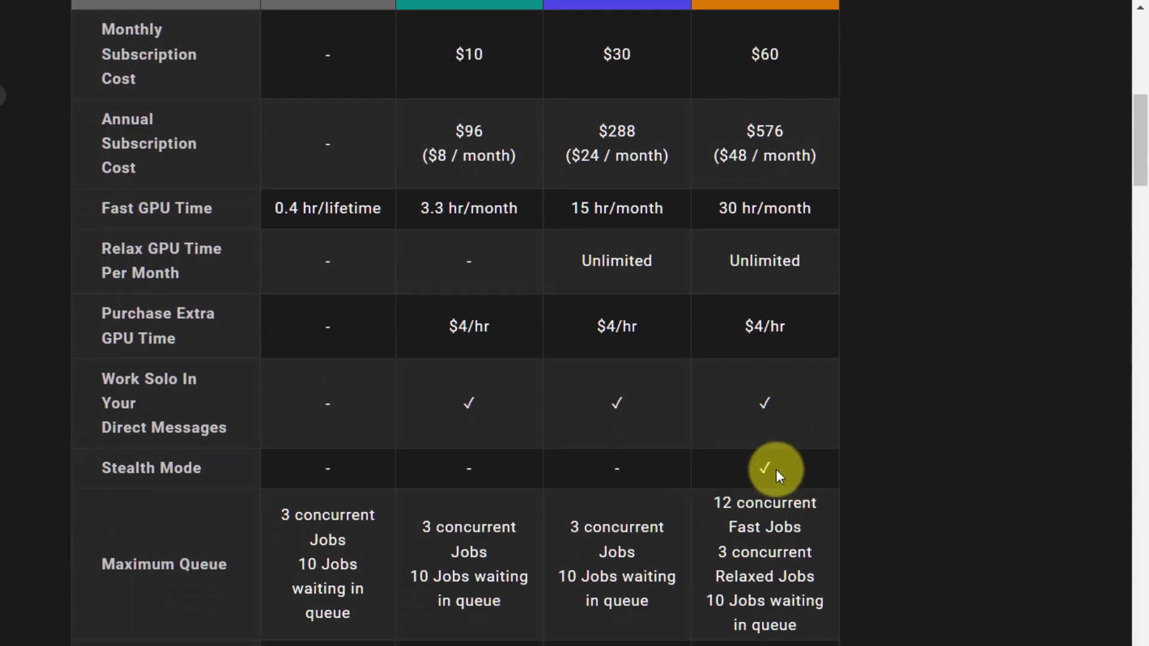
left_click_drag(776, 469, 96, 487)
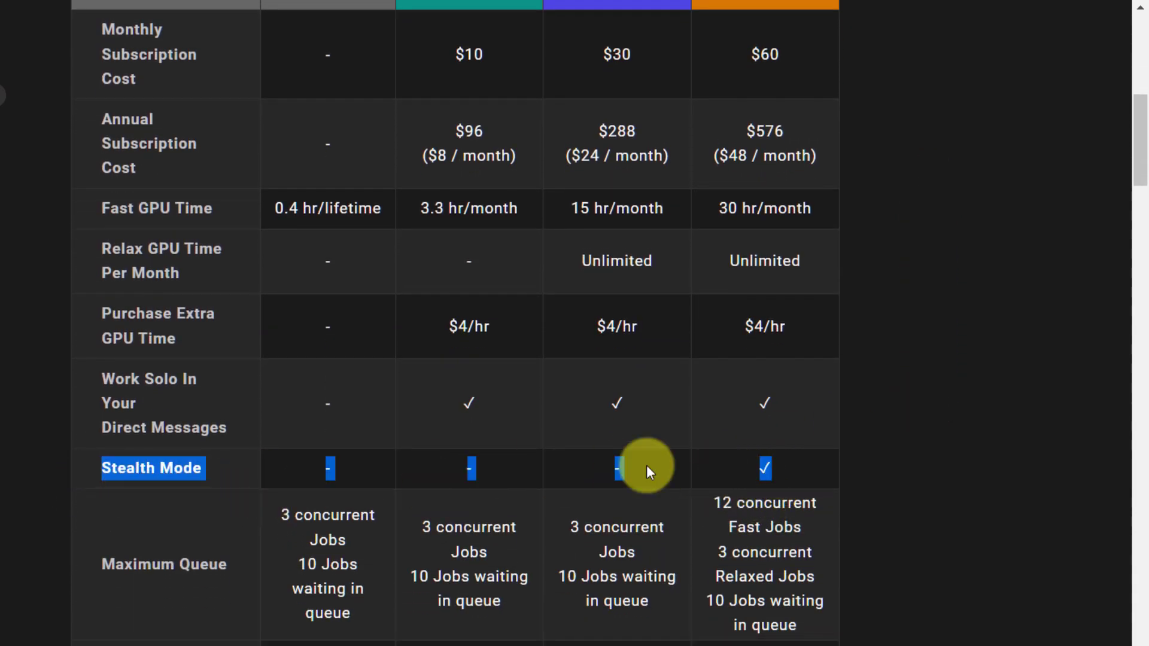
left_click(778, 474)
Return to the Plan Comparison header showing Basic $10, Standard $30 and Pro $60 monthly.
scroll(788, 453, "up", 2)
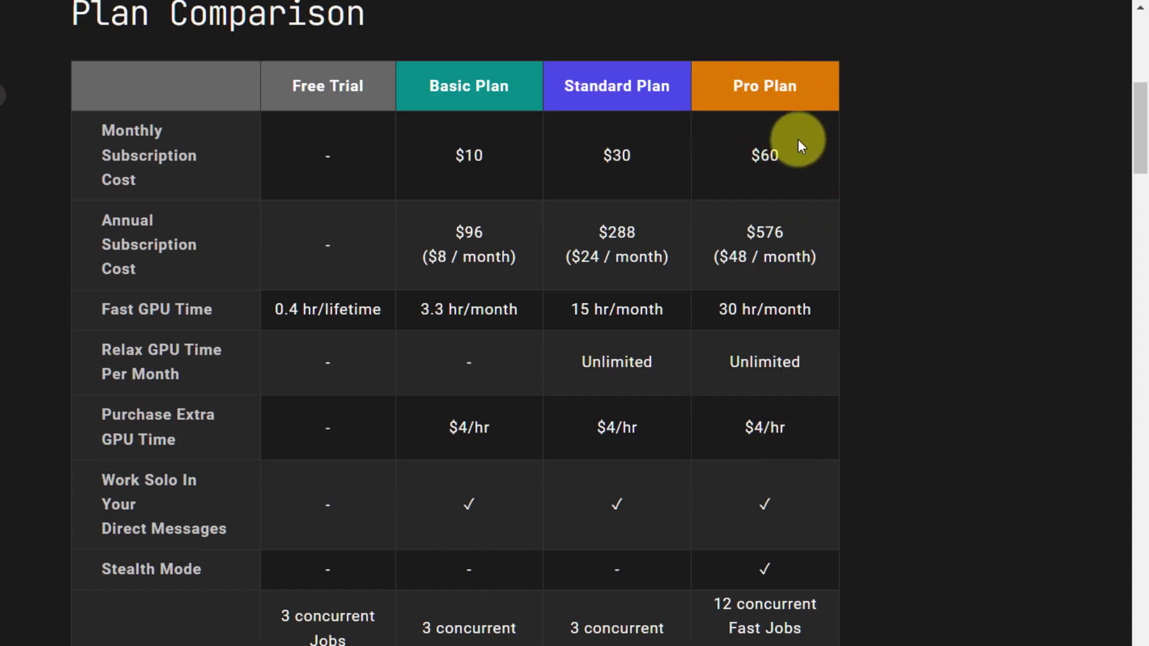
middle_click(951, 222)
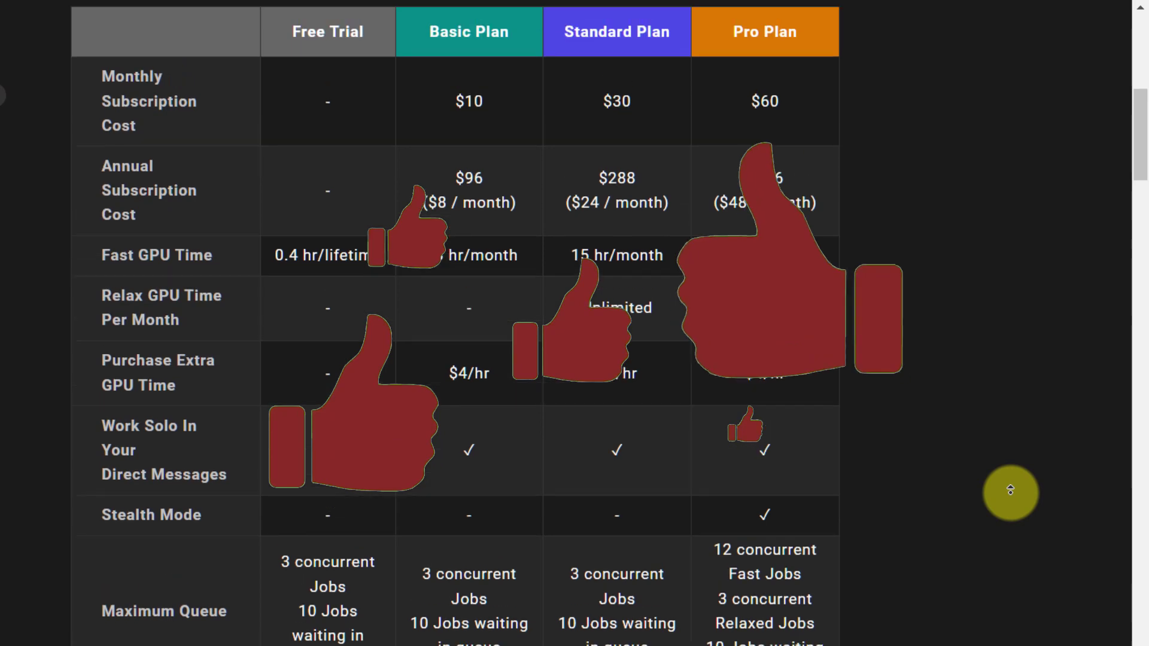
left_click(990, 516)
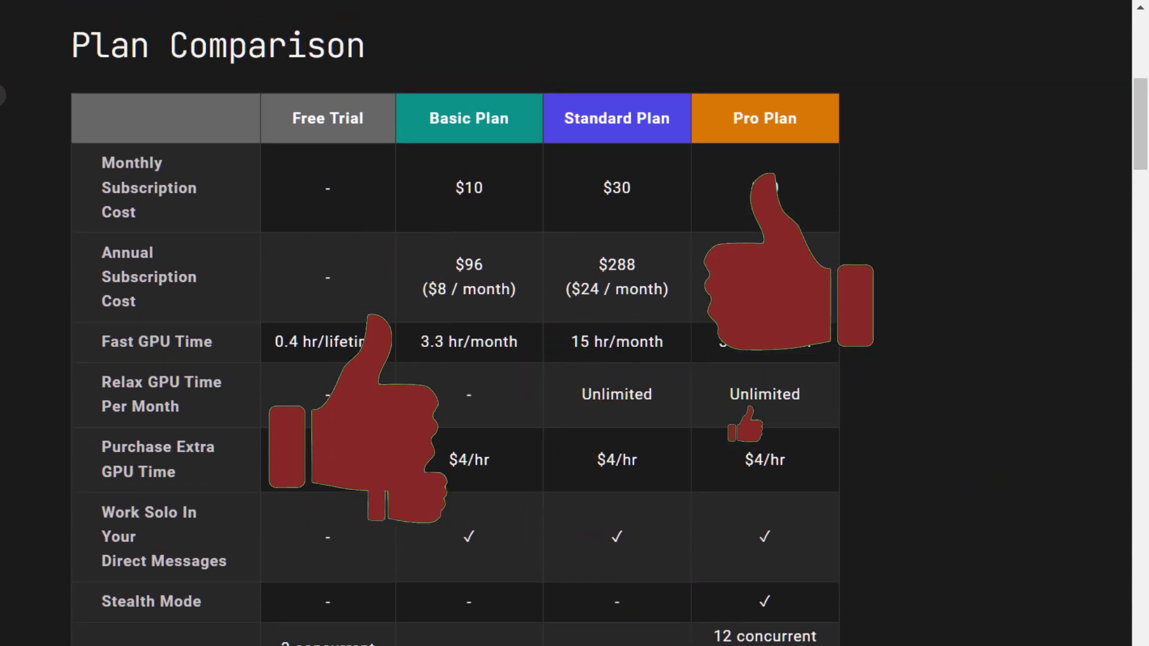